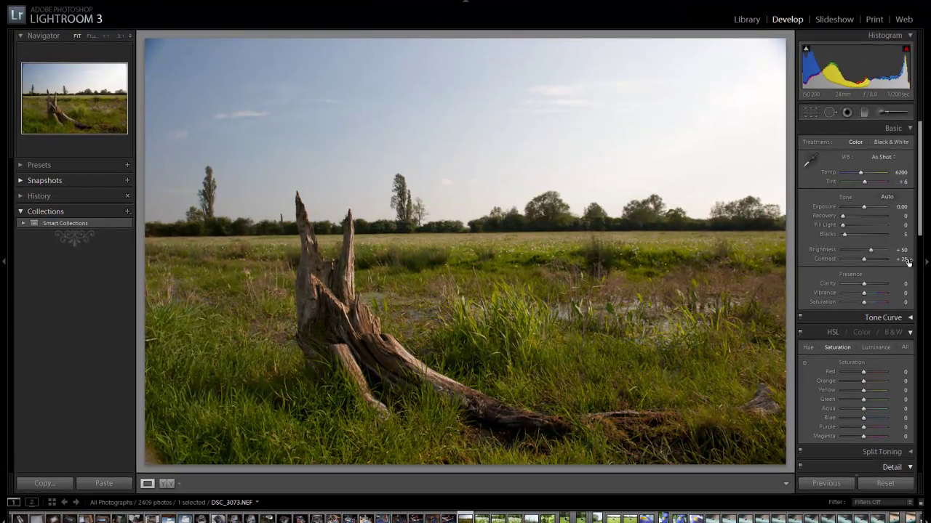
Step: Enable Nikon lens profile corrections and raise profile vignetting correction to 200
{"action": "left_click_drag", "start_coordinate": [919, 195], "coordinate": [926, 366]}
{"action": "left_click", "coordinate": [805, 202]}
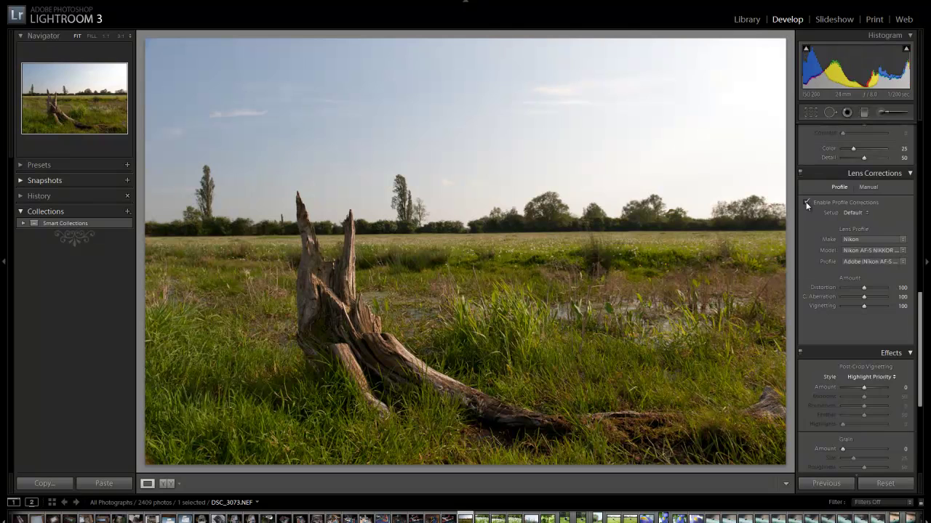
{"action": "left_click", "coordinate": [806, 48]}
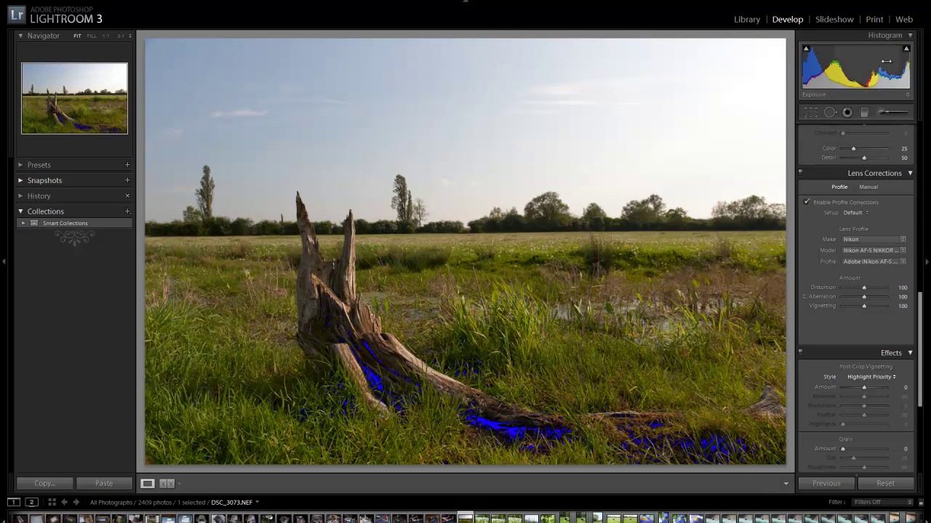
{"action": "left_click", "coordinate": [806, 49]}
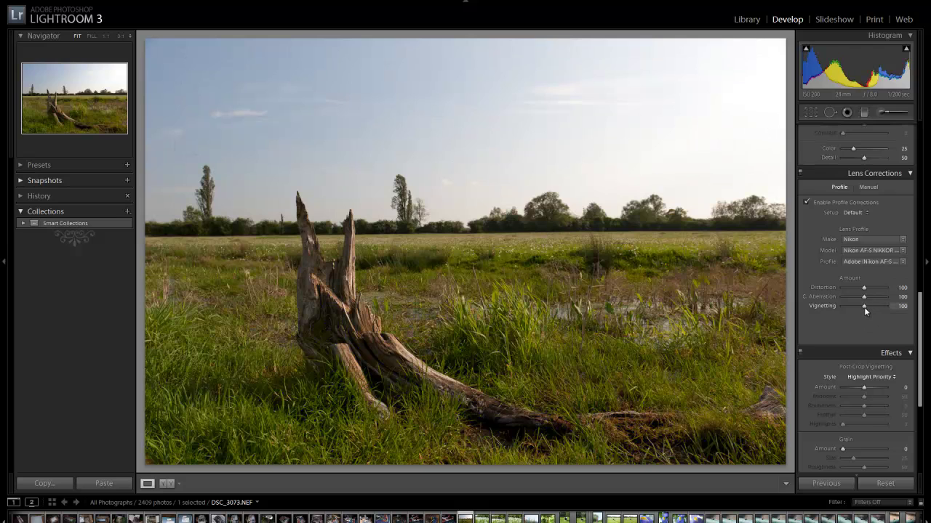
{"action": "left_click_drag", "start_coordinate": [864, 307], "coordinate": [876, 310]}
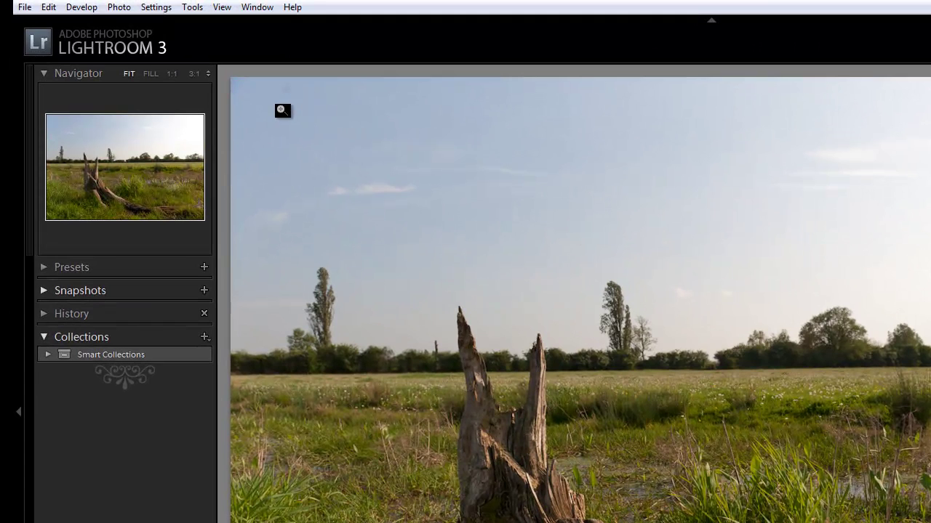
Step: Zoom to 1:1 and heal the dust spot in the upper-left sky with Spot Removal
{"action": "left_click", "coordinate": [283, 109]}
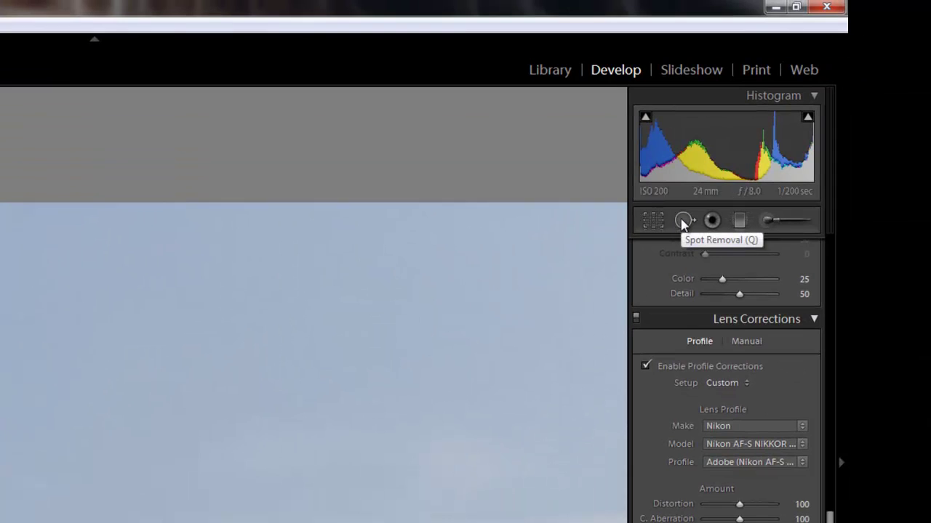
{"action": "left_click", "coordinate": [683, 222]}
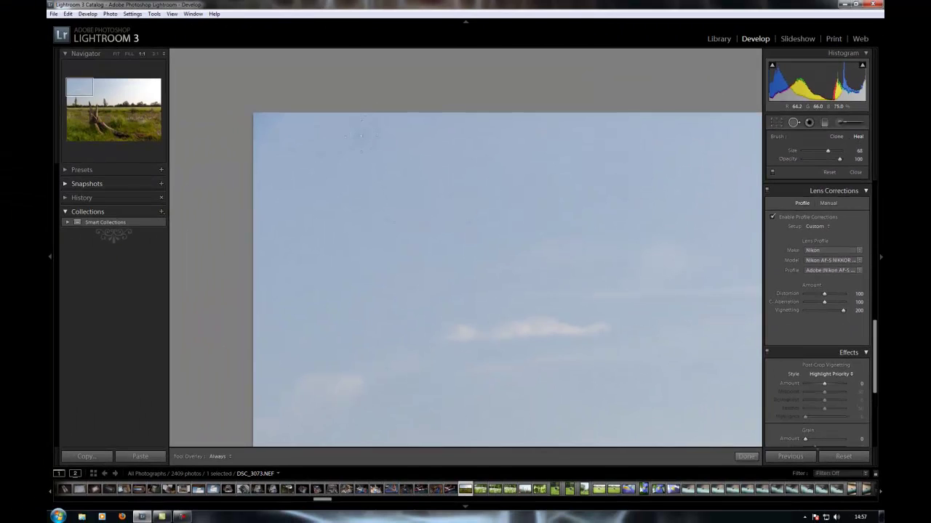
{"action": "left_click", "coordinate": [359, 137]}
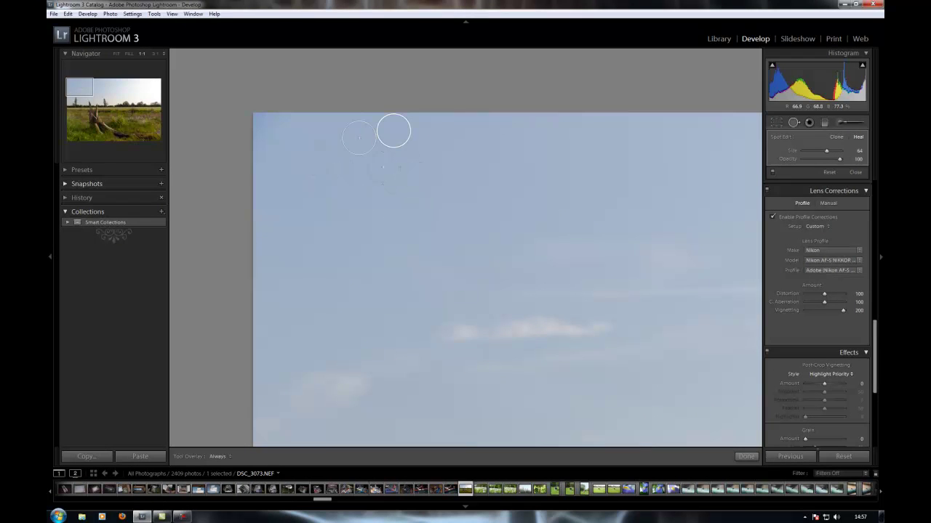
Step: Pan across the sky checking for more spots, then fit the photo and finish spot removal
{"action": "left_click_drag", "start_coordinate": [546, 189], "coordinate": [381, 183]}
{"action": "left_click_drag", "start_coordinate": [577, 186], "coordinate": [418, 190]}
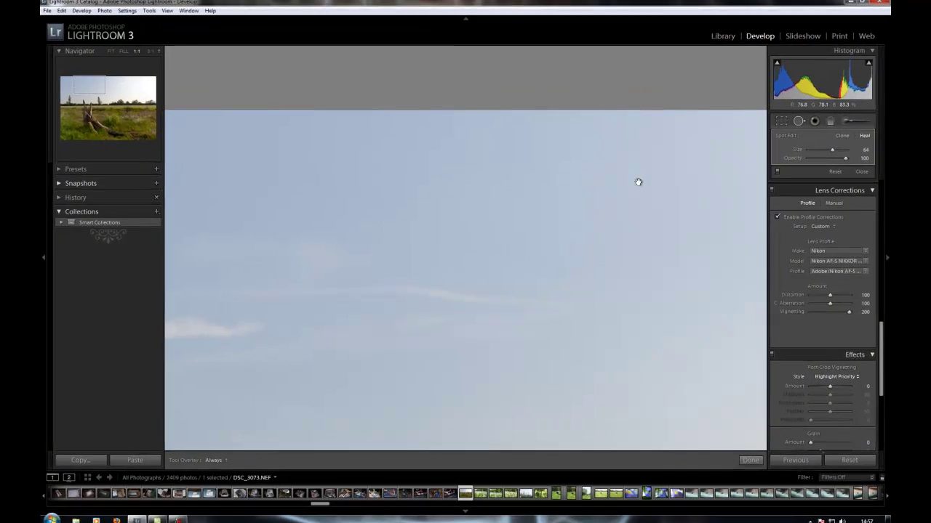
{"action": "left_click_drag", "start_coordinate": [638, 182], "coordinate": [460, 200]}
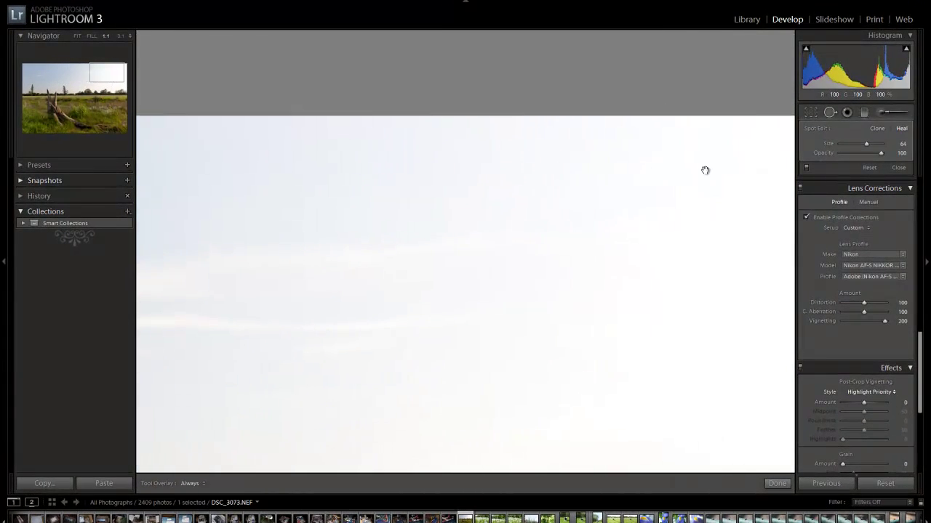
{"action": "left_click_drag", "start_coordinate": [706, 170], "coordinate": [515, 101]}
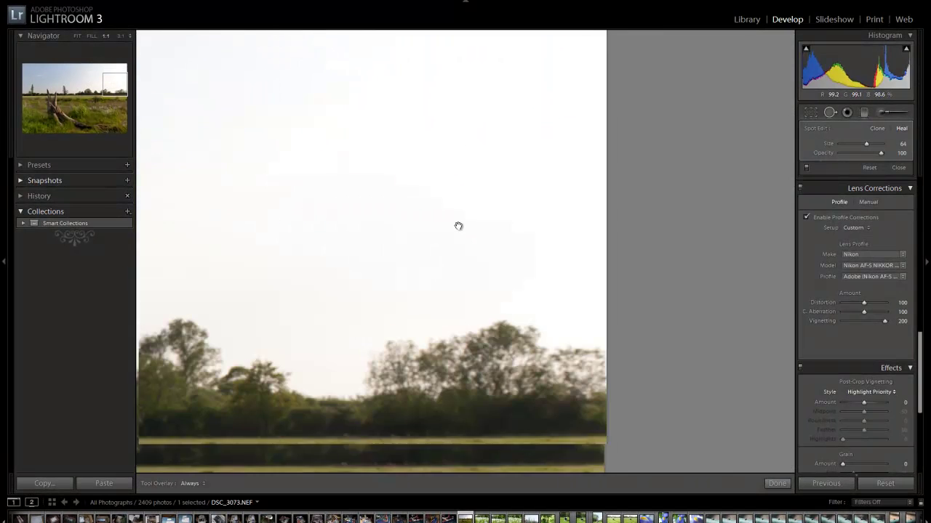
{"action": "left_click_drag", "start_coordinate": [457, 224], "coordinate": [623, 293]}
{"action": "left_click_drag", "start_coordinate": [501, 205], "coordinate": [482, 254]}
{"action": "mouse_move", "coordinate": [551, 149]}
{"action": "left_mouse_down"}
{"action": "mouse_move", "coordinate": [522, 149]}
{"action": "mouse_move", "coordinate": [619, 245]}
{"action": "mouse_move", "coordinate": [582, 256]}
{"action": "mouse_move", "coordinate": [536, 158]}
{"action": "left_mouse_up"}
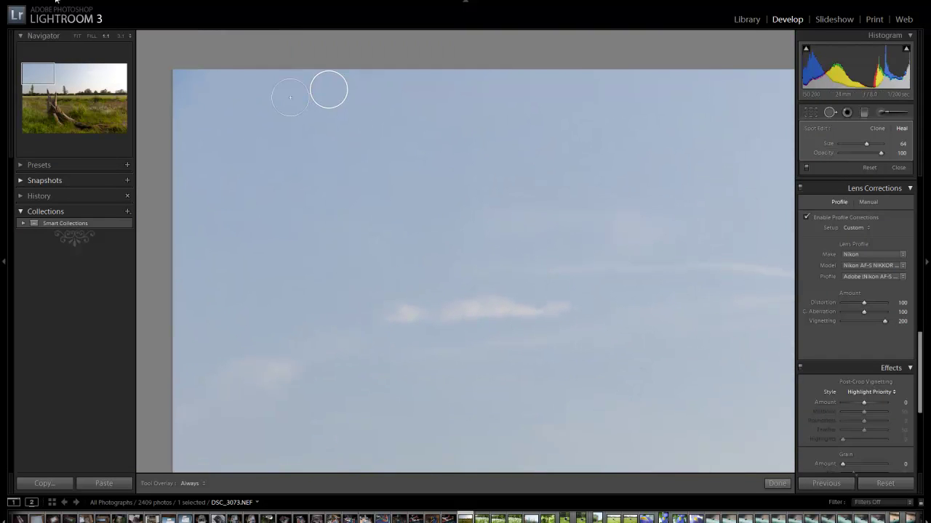
{"action": "left_click", "coordinate": [77, 36]}
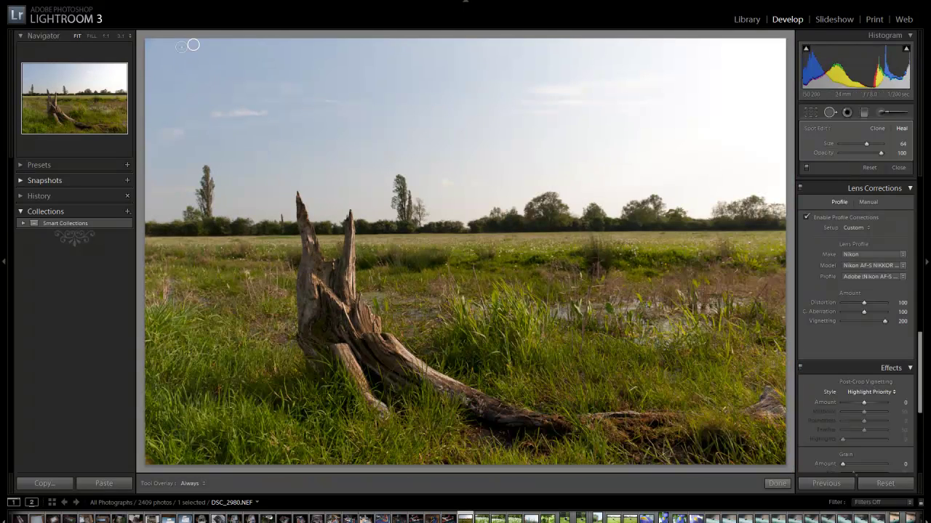
{"action": "left_click", "coordinate": [776, 483]}
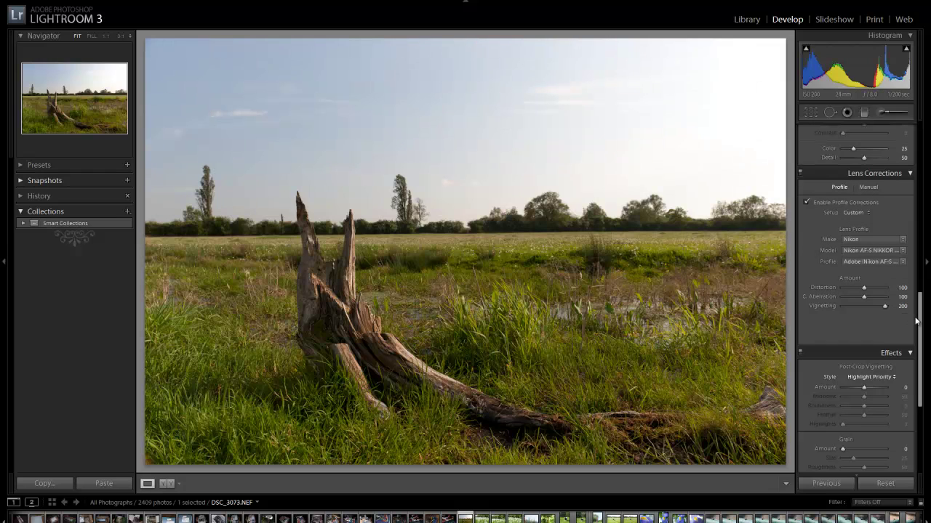
Step: Draw an Exposure graduated filter from the sky's top down to the tree line, tilted to the horizon
{"action": "left_click_drag", "start_coordinate": [920, 323], "coordinate": [921, 146]}
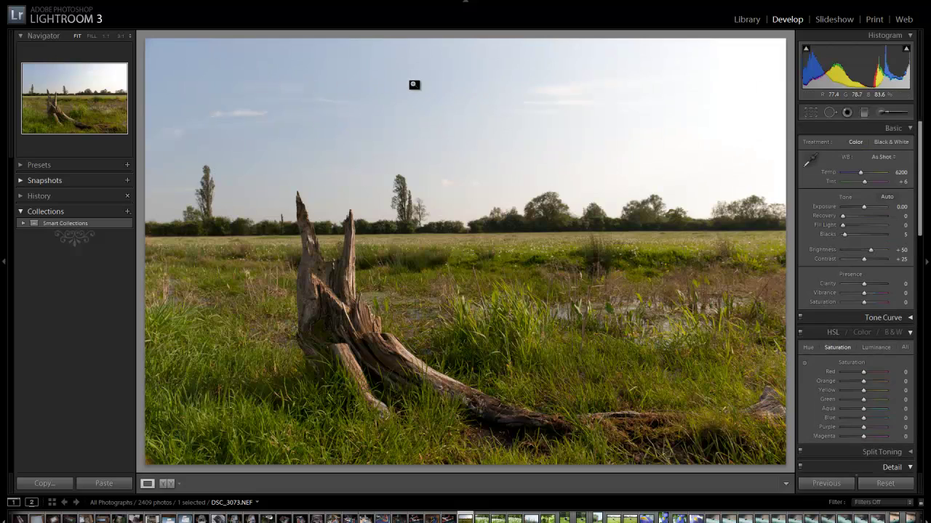
{"action": "left_click", "coordinate": [864, 113]}
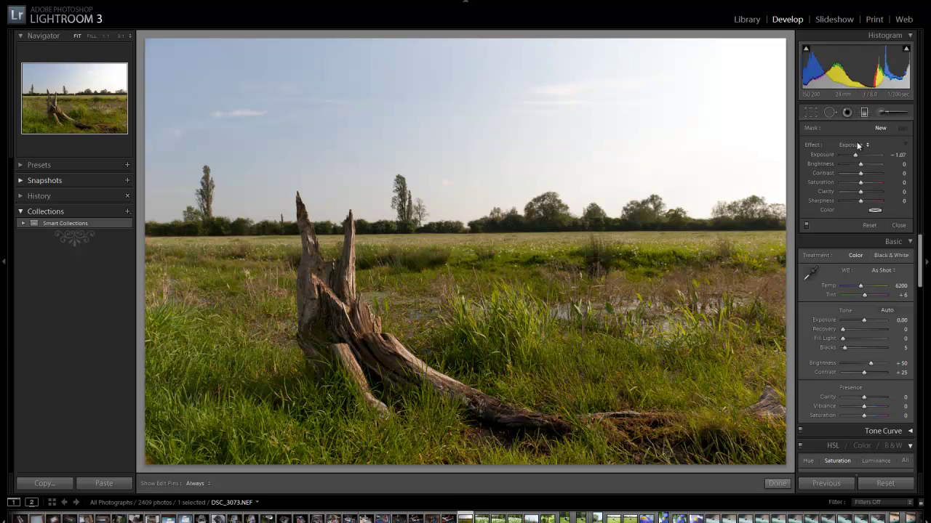
{"action": "left_click", "coordinate": [853, 146]}
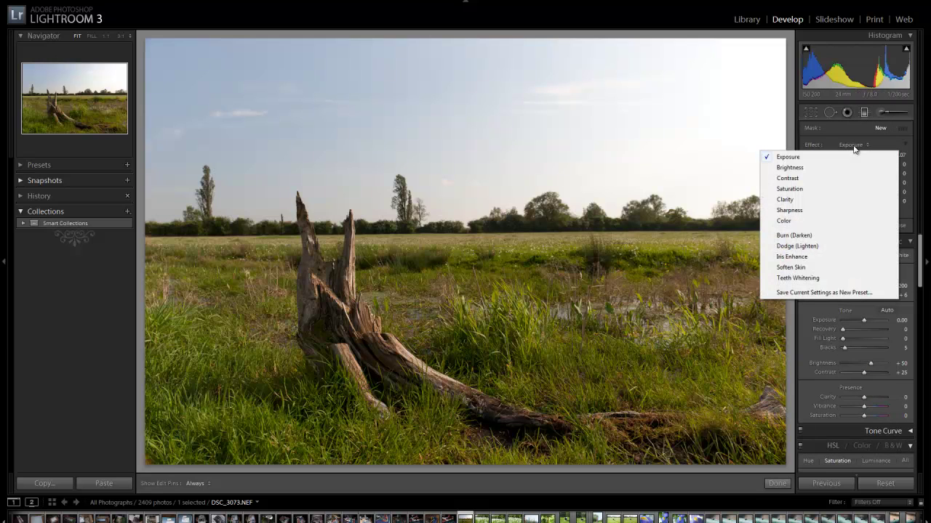
{"action": "left_click", "coordinate": [788, 157]}
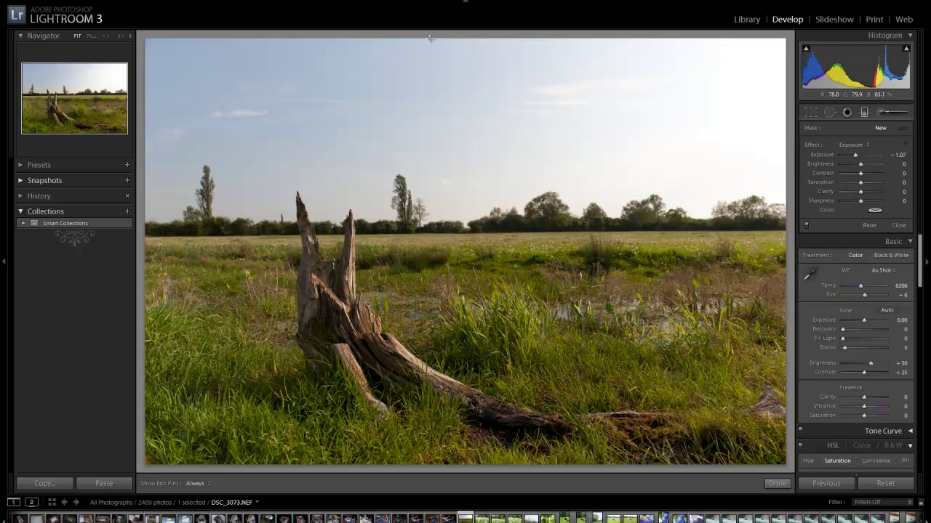
{"action": "left_click_drag", "start_coordinate": [430, 38], "coordinate": [428, 270]}
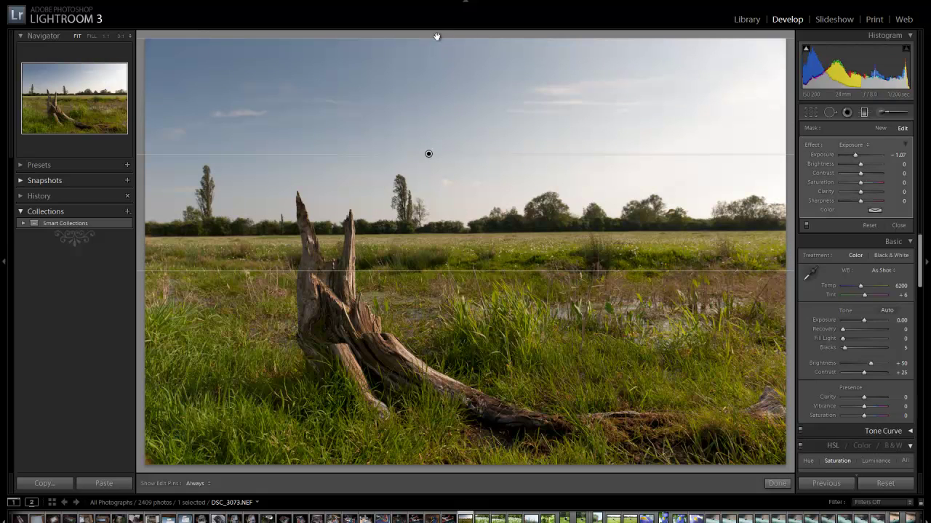
{"action": "left_click_drag", "start_coordinate": [436, 44], "coordinate": [426, 197]}
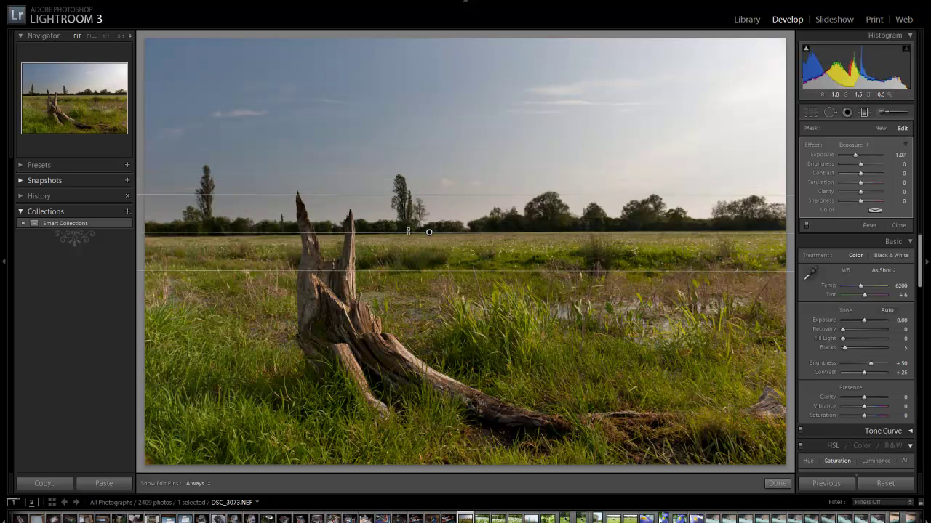
{"action": "left_click_drag", "start_coordinate": [407, 231], "coordinate": [409, 230]}
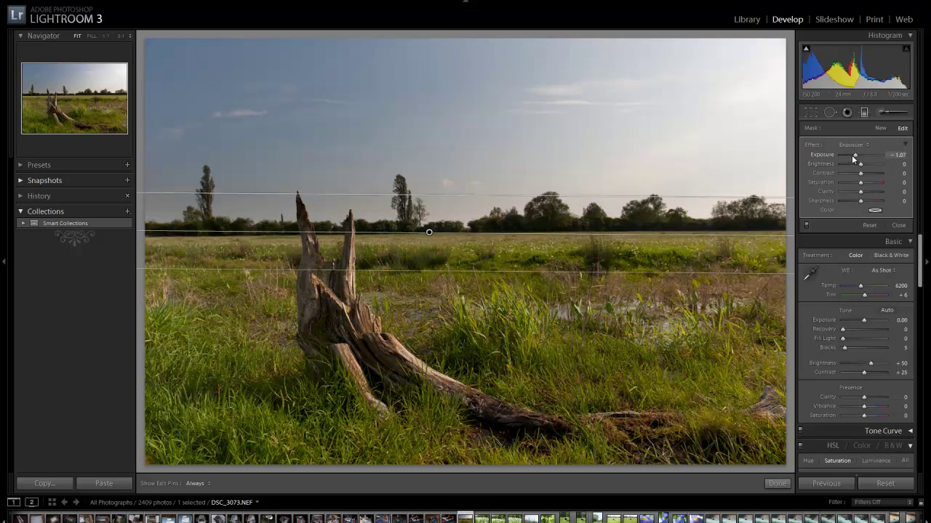
Step: Set the sky filter to exposure -1.07, clarity 51 and contrast 37
{"action": "left_click_drag", "start_coordinate": [853, 156], "coordinate": [850, 157]}
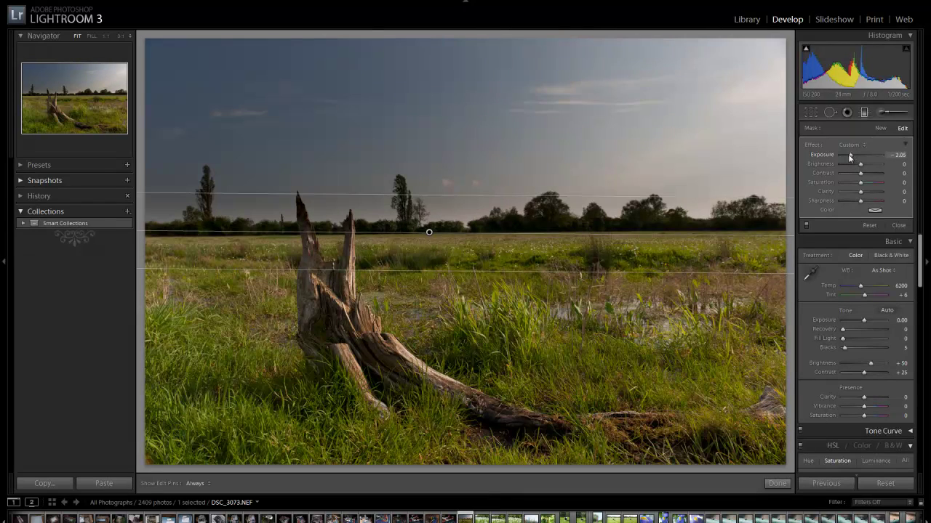
{"action": "left_click_drag", "start_coordinate": [842, 155], "coordinate": [852, 153]}
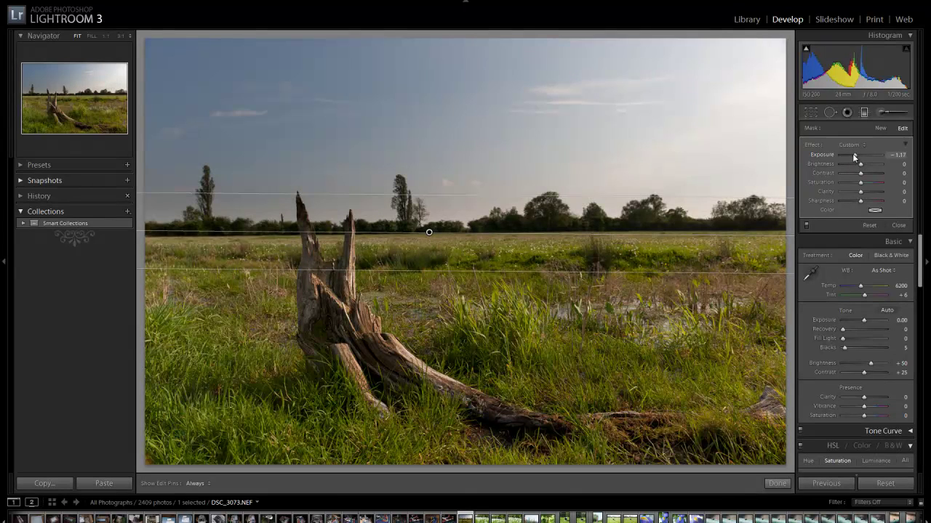
{"action": "left_click_drag", "start_coordinate": [854, 156], "coordinate": [856, 156]}
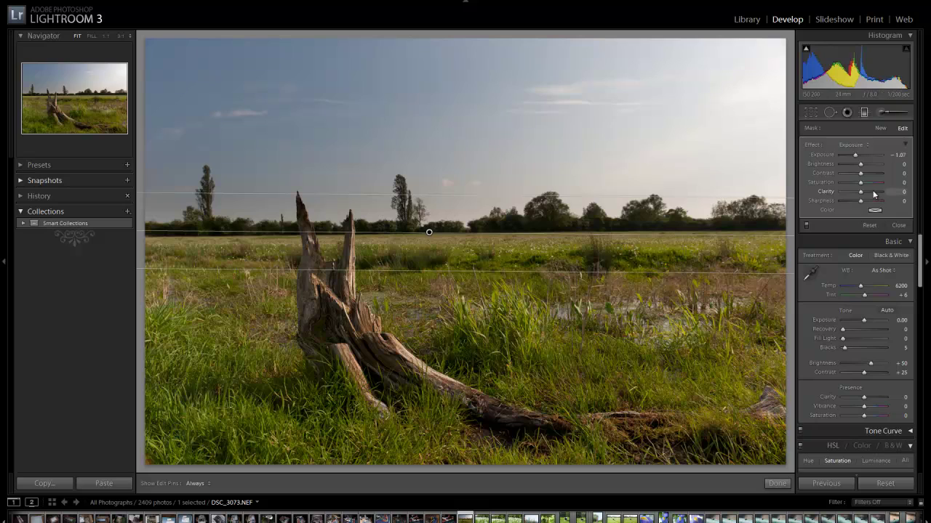
{"action": "left_click_drag", "start_coordinate": [861, 192], "coordinate": [872, 176]}
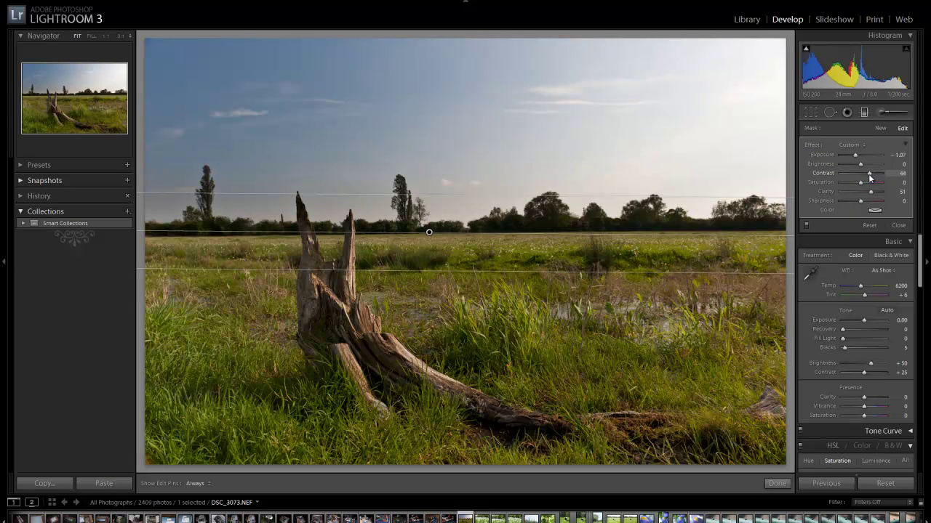
{"action": "left_click_drag", "start_coordinate": [872, 175], "coordinate": [868, 174]}
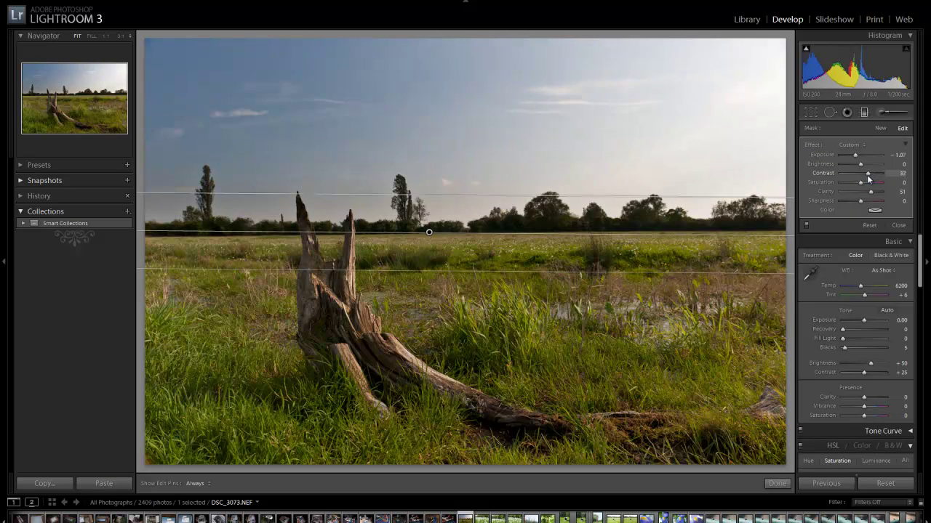
{"action": "left_click", "coordinate": [777, 484]}
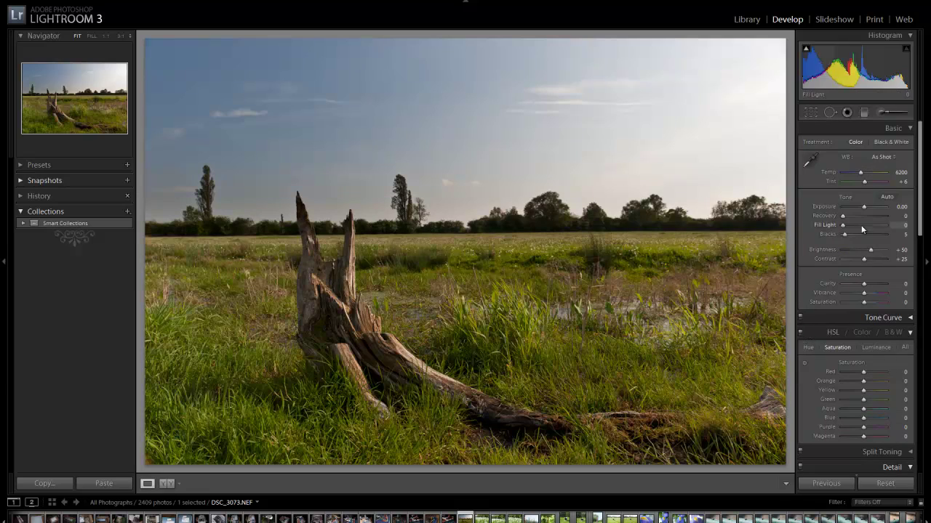
Step: Compare with the pre-filter History state, return to the latest edit, and collapse the left panels
{"action": "left_click", "coordinate": [20, 199]}
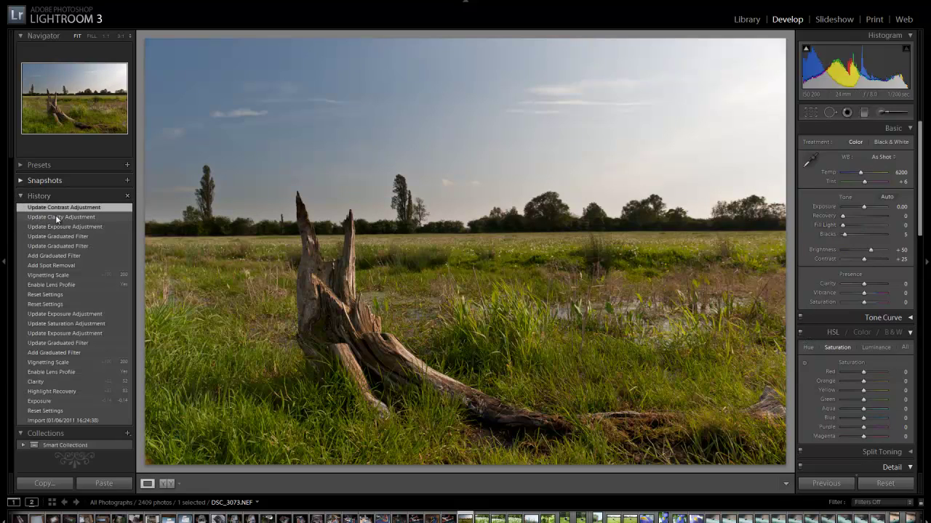
{"action": "left_click", "coordinate": [61, 266]}
{"action": "left_click", "coordinate": [48, 207]}
{"action": "left_click", "coordinate": [3, 263]}
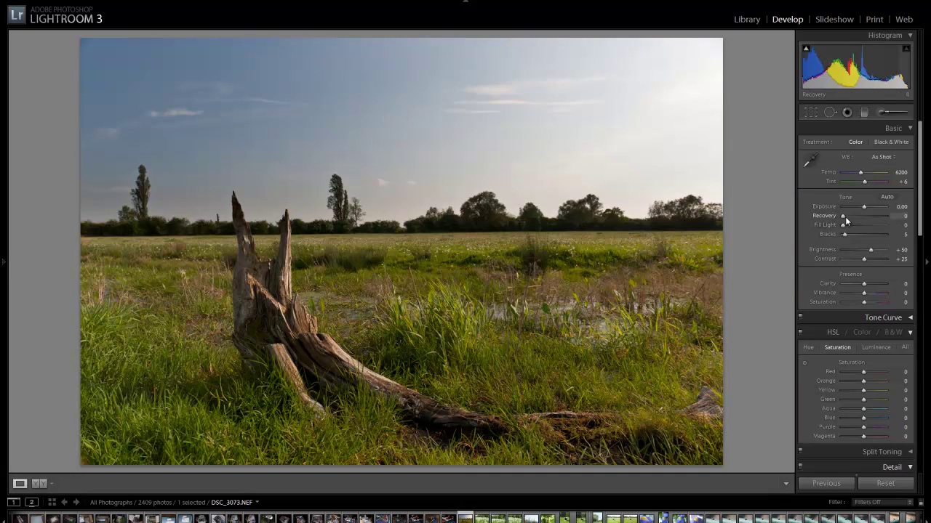
Step: Recover the sky highlights and raise HSL Blue saturation to +44
{"action": "left_click_drag", "start_coordinate": [845, 217], "coordinate": [863, 217]}
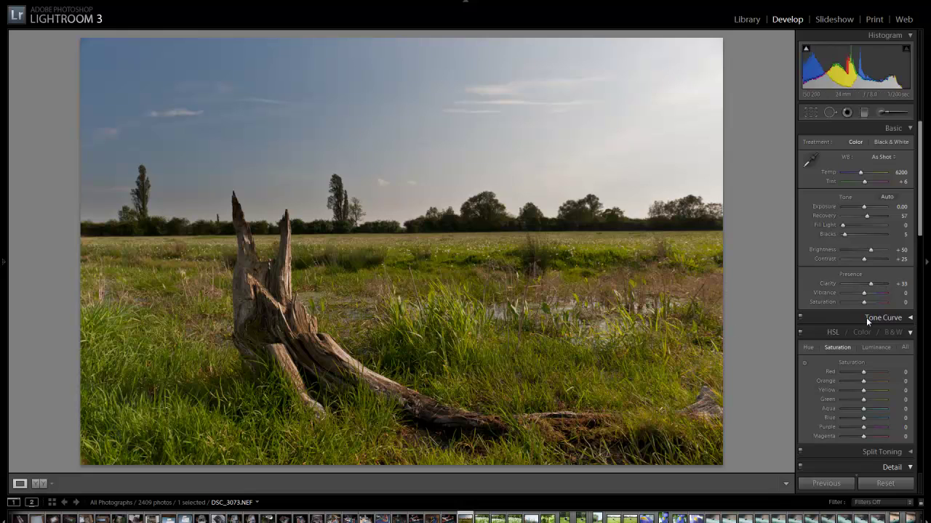
{"action": "scroll", "coordinate": [855, 291], "scroll_direction": "down", "scroll_amount": 15}
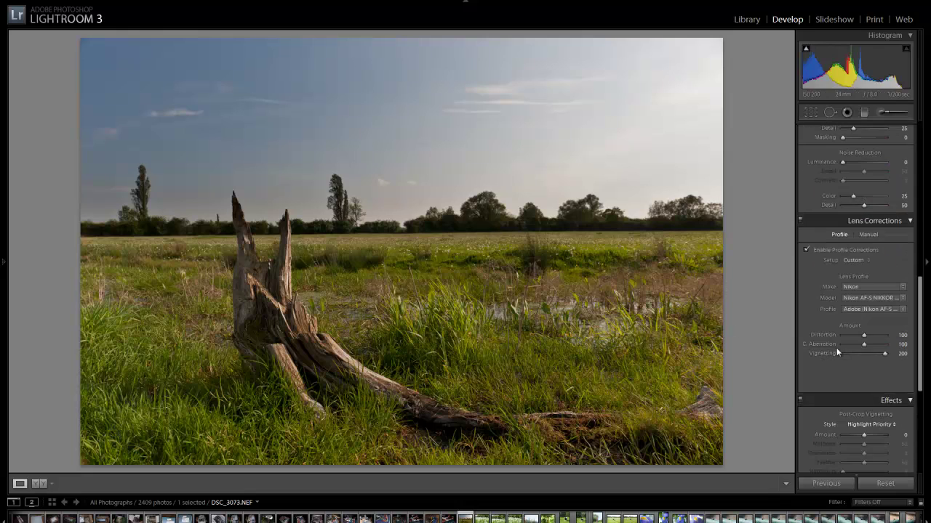
{"action": "scroll", "coordinate": [840, 328], "scroll_direction": "up", "scroll_amount": 10}
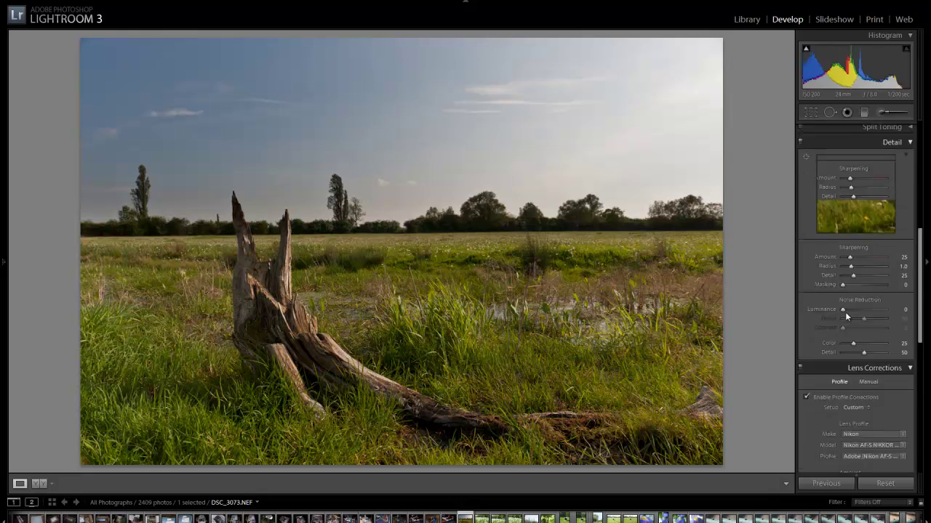
{"action": "scroll", "coordinate": [853, 367], "scroll_direction": "up", "scroll_amount": 2}
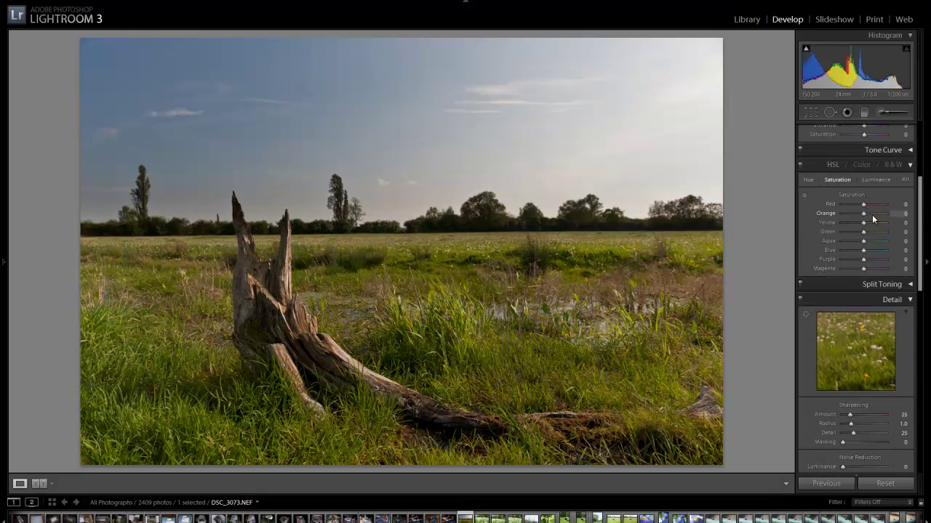
{"action": "left_click_drag", "start_coordinate": [863, 254], "coordinate": [873, 248]}
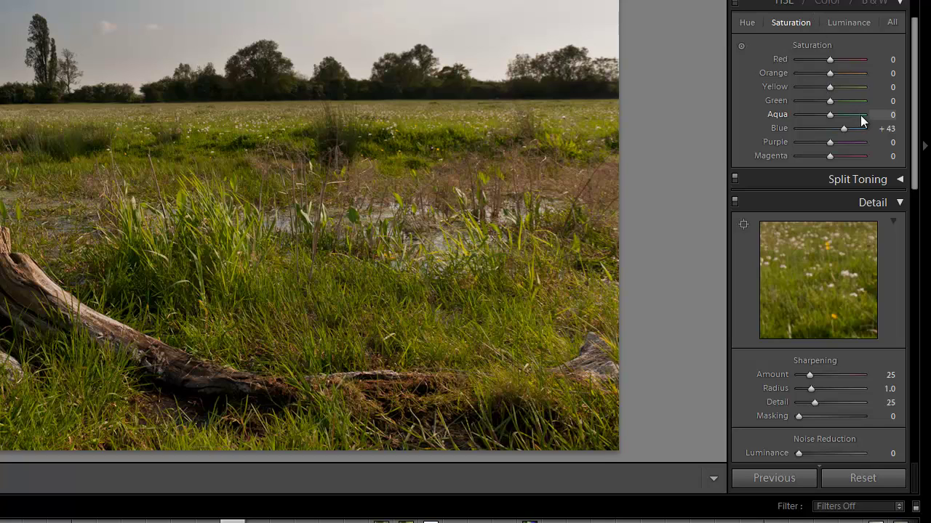
{"action": "left_click", "coordinate": [740, 47]}
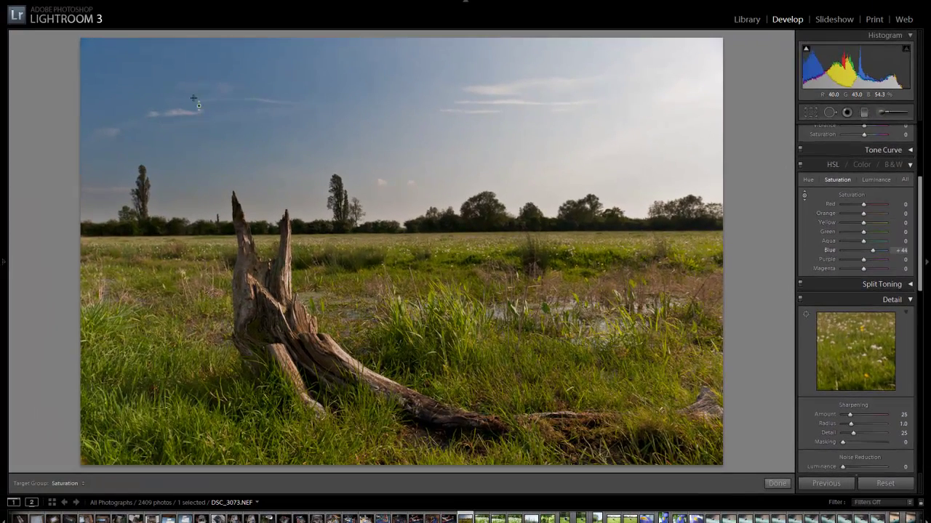
Step: Drag on the sky and grass to set saturation to Blue +70, Yellow +41, Green +38
{"action": "mouse_move", "coordinate": [194, 105]}
{"action": "left_mouse_down"}
{"action": "mouse_move", "coordinate": [186, 256]}
{"action": "mouse_move", "coordinate": [167, 17]}
{"action": "mouse_move", "coordinate": [186, 150]}
{"action": "mouse_move", "coordinate": [164, 19]}
{"action": "mouse_move", "coordinate": [176, 179]}
{"action": "mouse_move", "coordinate": [170, 46]}
{"action": "mouse_move", "coordinate": [200, 196]}
{"action": "mouse_move", "coordinate": [194, 83]}
{"action": "mouse_move", "coordinate": [195, 92]}
{"action": "left_mouse_up"}
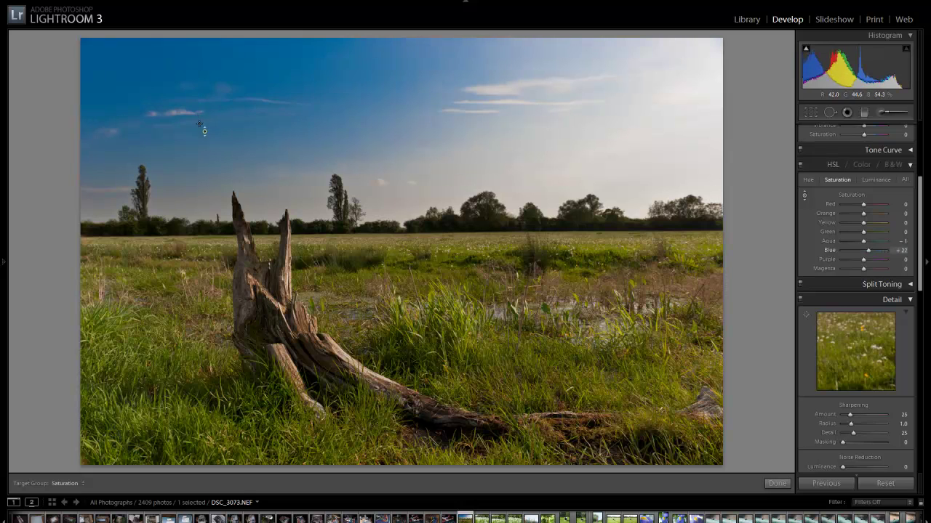
{"action": "left_click_drag", "start_coordinate": [200, 125], "coordinate": [230, 98]}
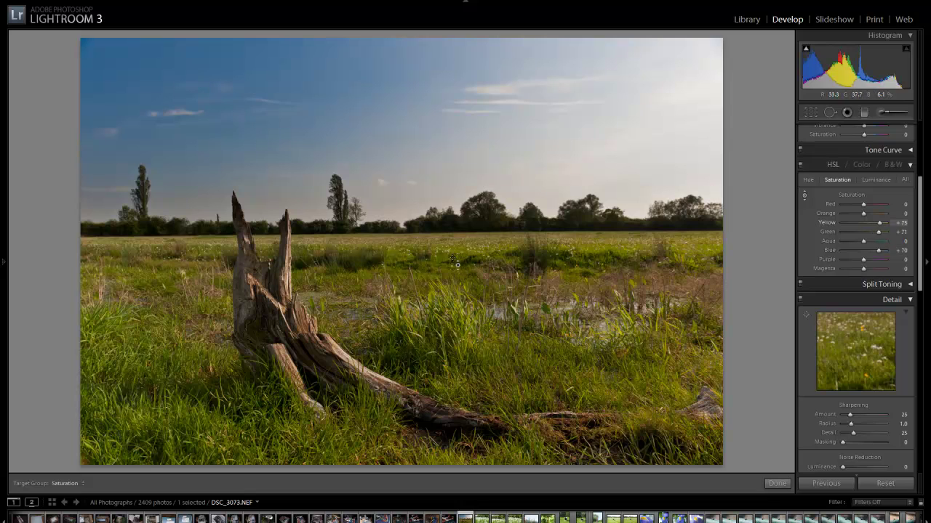
{"action": "left_click_drag", "start_coordinate": [455, 261], "coordinate": [425, 291]}
Step: Select the Adjustment Brush with the Dodge (Lighten) effect, ready to paint the stump
{"action": "left_click", "coordinate": [882, 113]}
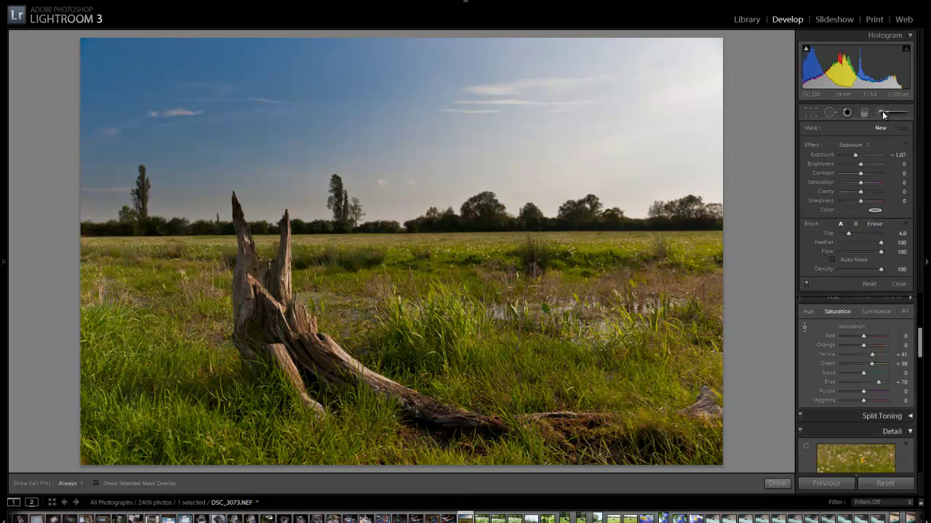
{"action": "left_click", "coordinate": [850, 145]}
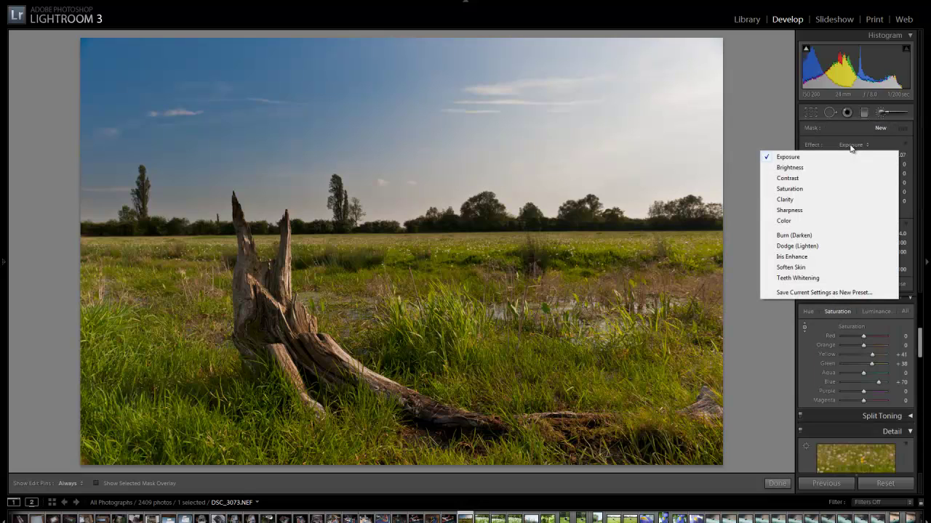
{"action": "left_click", "coordinate": [797, 246]}
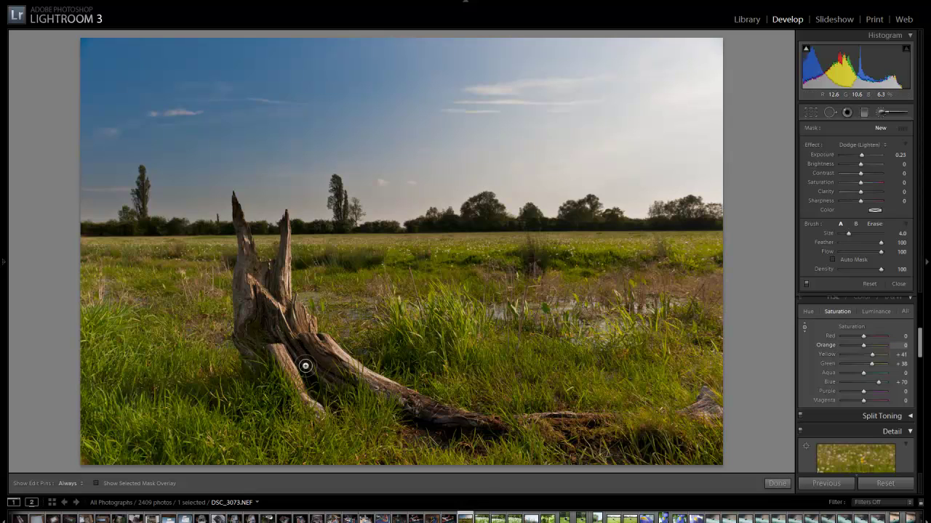
{"action": "key", "text": "k"}
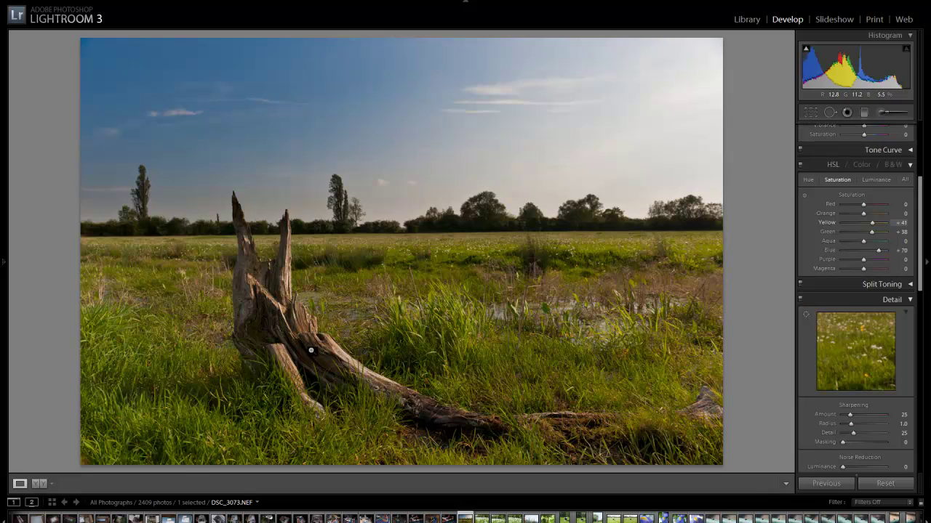
{"action": "left_click", "coordinate": [829, 113]}
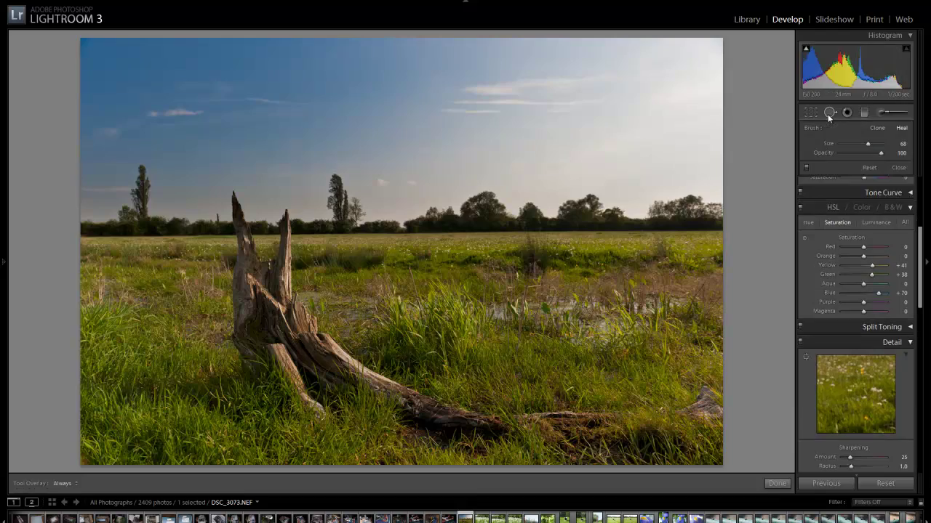
{"action": "left_click", "coordinate": [882, 112]}
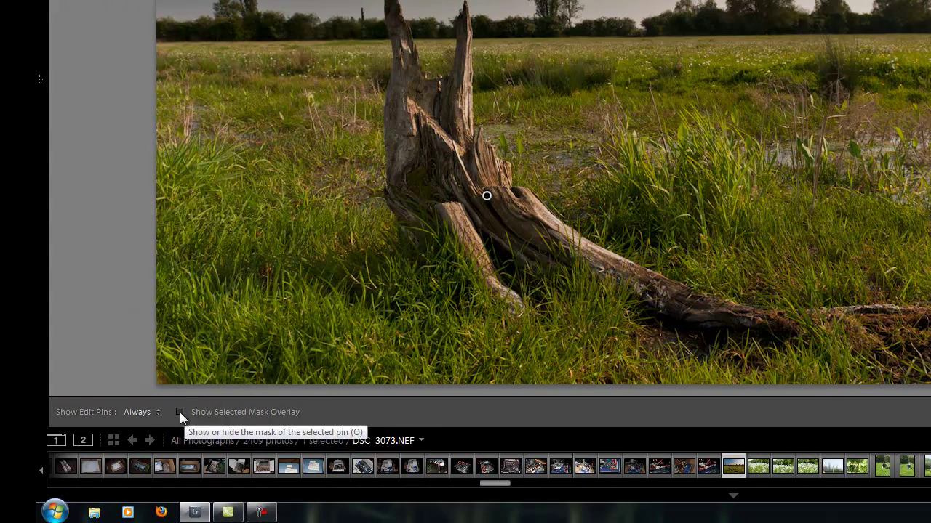
Step: Show the mask overlay and paint the dodge mask over the stump's trunk, lower leg and top
{"action": "left_click", "coordinate": [178, 412]}
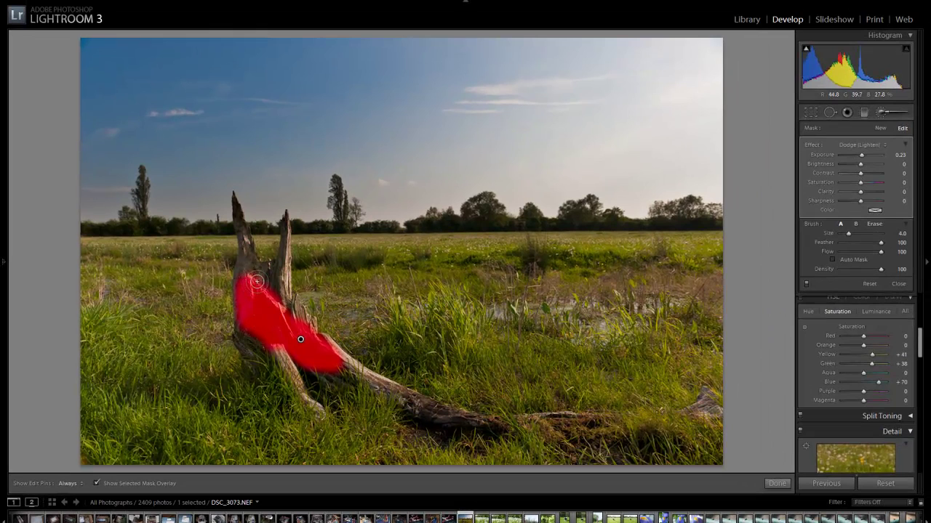
{"action": "key", "text": "h"}
{"action": "mouse_move", "coordinate": [257, 281]}
{"action": "left_mouse_down"}
{"action": "mouse_move", "coordinate": [275, 289]}
{"action": "mouse_move", "coordinate": [276, 275]}
{"action": "mouse_move", "coordinate": [270, 300]}
{"action": "left_mouse_up"}
{"action": "key", "text": "h"}
{"action": "scroll", "coordinate": [284, 349], "scroll_direction": "down", "scroll_amount": 2}
{"action": "key", "text": "h"}
{"action": "mouse_move", "coordinate": [281, 353]}
{"action": "left_mouse_down"}
{"action": "mouse_move", "coordinate": [255, 338]}
{"action": "mouse_move", "coordinate": [256, 354]}
{"action": "mouse_move", "coordinate": [241, 347]}
{"action": "mouse_move", "coordinate": [246, 247]}
{"action": "left_mouse_up"}
{"action": "key", "text": "h"}
{"action": "key", "text": "bracketleft"}
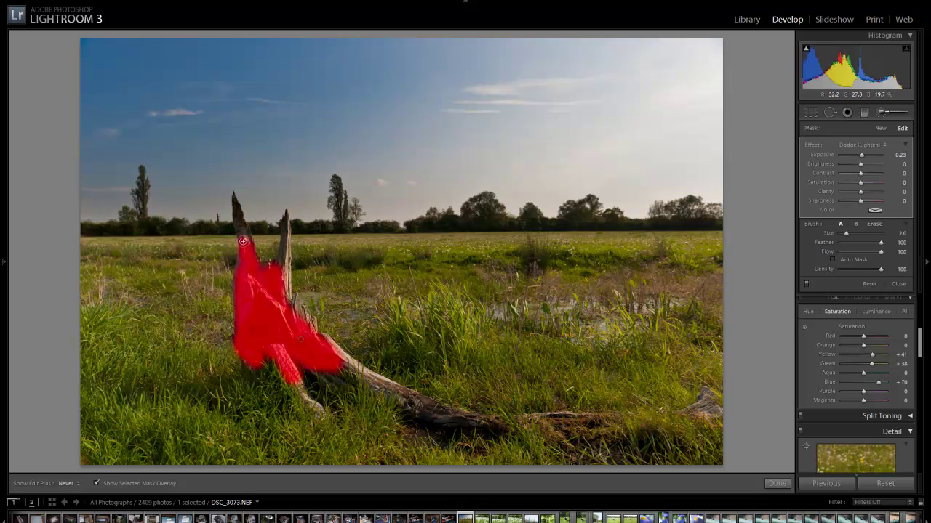
{"action": "mouse_move", "coordinate": [243, 241]}
{"action": "left_mouse_down"}
{"action": "mouse_move", "coordinate": [240, 229]}
{"action": "mouse_move", "coordinate": [246, 243]}
{"action": "mouse_move", "coordinate": [248, 234]}
{"action": "left_mouse_up"}
Step: Extend the mask along the right branch and touch up the stump's upper-left tip with a smaller brush
{"action": "key", "text": "bracketleft"}
{"action": "key", "text": "h"}
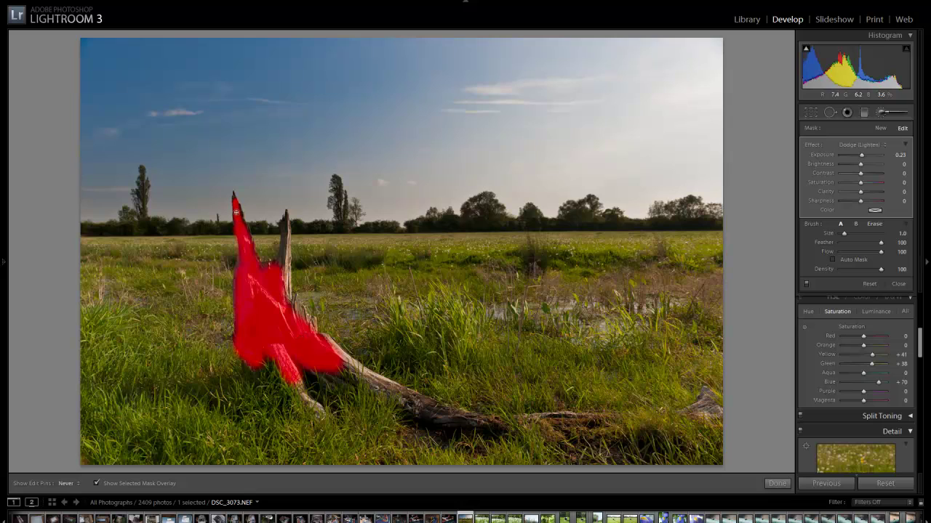
{"action": "key", "text": "h"}
{"action": "key", "text": "h"}
{"action": "mouse_move", "coordinate": [282, 285]}
{"action": "left_mouse_down"}
{"action": "mouse_move", "coordinate": [285, 219]}
{"action": "mouse_move", "coordinate": [284, 277]}
{"action": "mouse_move", "coordinate": [311, 348]}
{"action": "mouse_move", "coordinate": [448, 414]}
{"action": "mouse_move", "coordinate": [381, 391]}
{"action": "mouse_move", "coordinate": [319, 344]}
{"action": "mouse_move", "coordinate": [300, 310]}
{"action": "mouse_move", "coordinate": [312, 324]}
{"action": "mouse_move", "coordinate": [290, 368]}
{"action": "mouse_move", "coordinate": [319, 412]}
{"action": "mouse_move", "coordinate": [308, 400]}
{"action": "mouse_move", "coordinate": [307, 368]}
{"action": "mouse_move", "coordinate": [495, 425]}
{"action": "mouse_move", "coordinate": [433, 415]}
{"action": "mouse_move", "coordinate": [339, 360]}
{"action": "left_mouse_up"}
{"action": "key", "text": "h"}
{"action": "key", "text": "h"}
{"action": "key", "text": "h"}
{"action": "key", "text": "bracketleft"}
{"action": "key", "text": "h"}
{"action": "left_click_drag", "start_coordinate": [232, 195], "coordinate": [240, 218]}
{"action": "key", "text": "h"}
{"action": "key", "text": "h"}
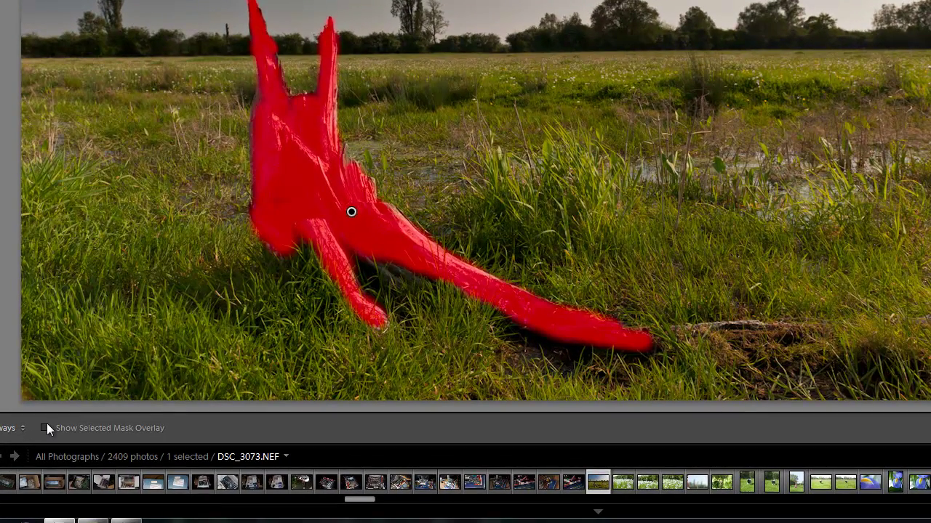
Step: Hide the mask overlay and raise the stump's dodge brush exposure to 1.36
{"action": "left_click", "coordinate": [46, 426]}
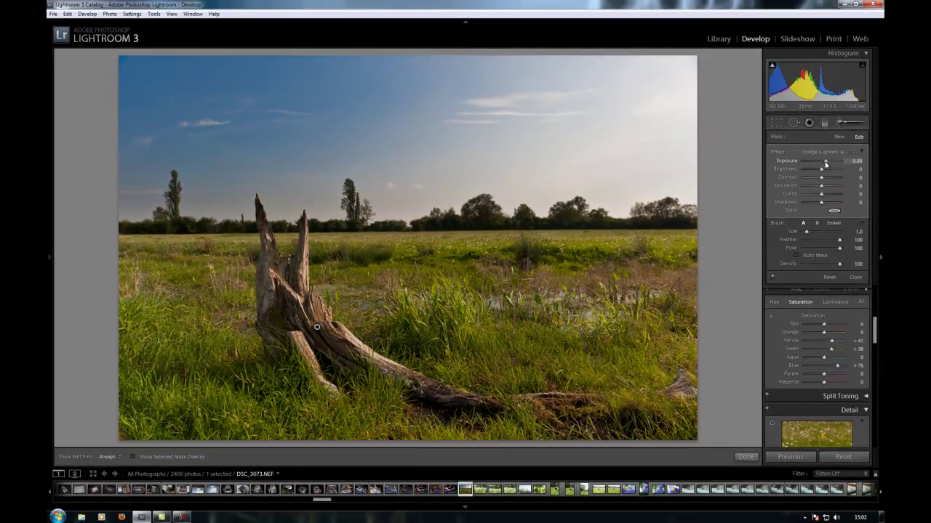
{"action": "left_click_drag", "start_coordinate": [825, 163], "coordinate": [826, 163]}
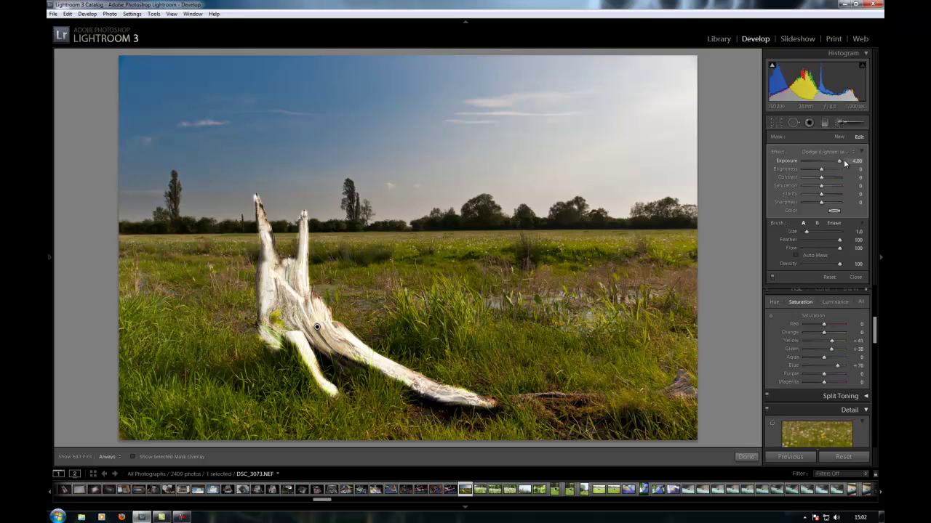
{"action": "left_click_drag", "start_coordinate": [844, 163], "coordinate": [816, 166]}
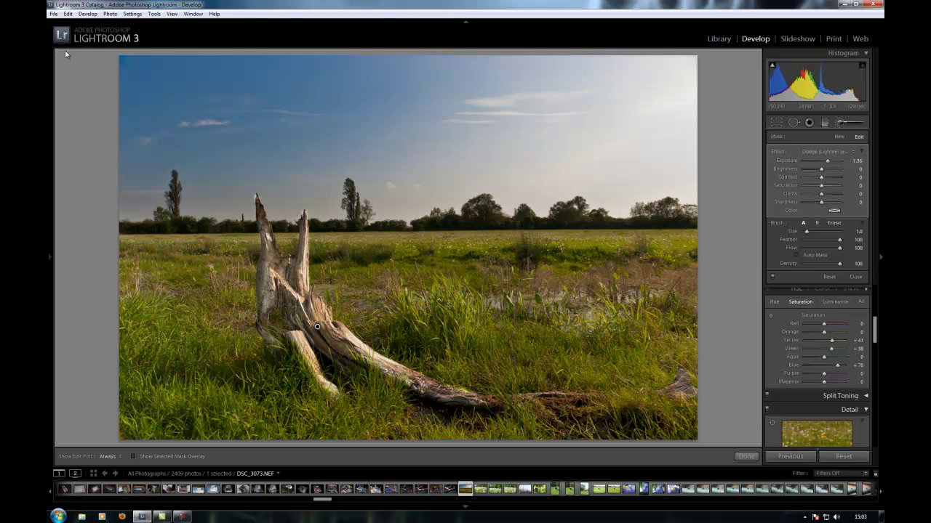
Step: Switch the stump brush to Erase with a smaller size and inspect the mask edges zoomed in
{"action": "left_click", "coordinate": [833, 223]}
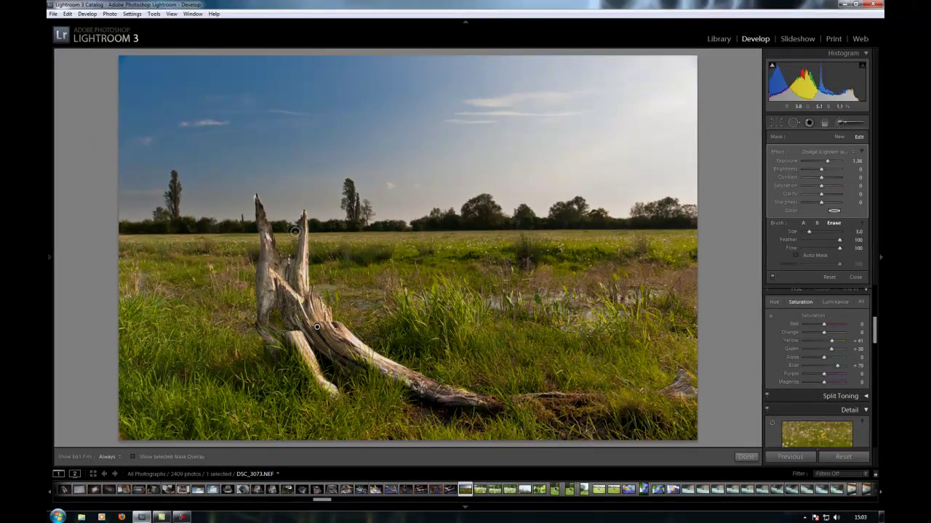
{"action": "key", "text": "z"}
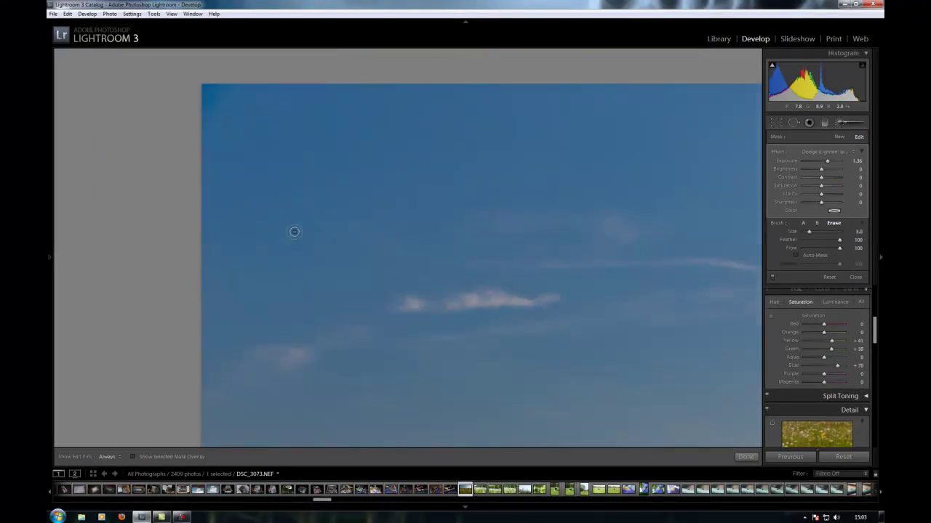
{"action": "key", "text": "z"}
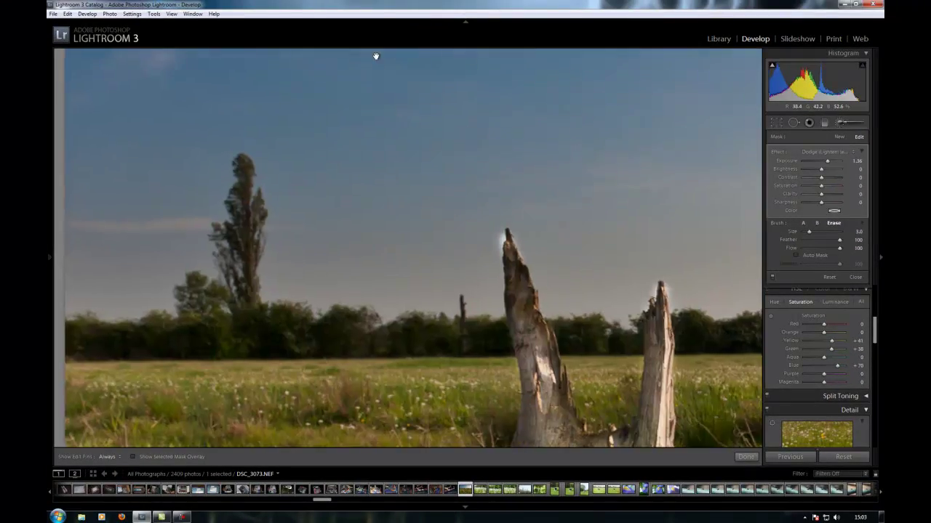
{"action": "key", "text": "z"}
{"action": "key", "text": "bracketleft"}
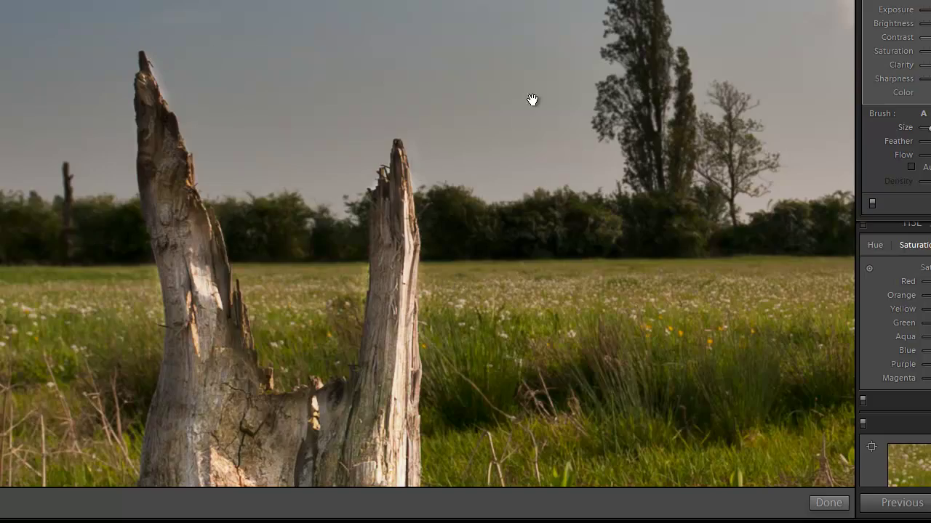
{"action": "key", "text": "ctrl+equal"}
{"action": "key", "text": "ctrl+equal"}
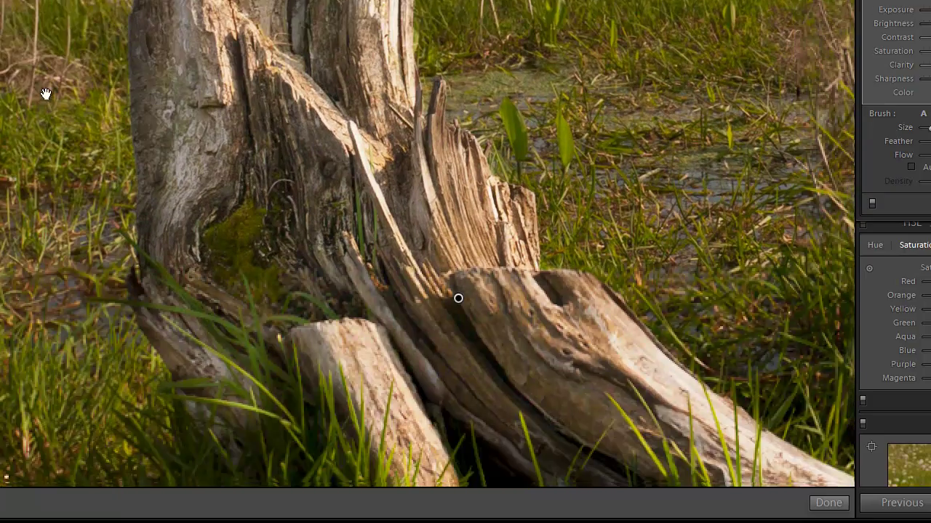
{"action": "left_click_drag", "start_coordinate": [73, 297], "coordinate": [11, 172]}
{"action": "left_click_drag", "start_coordinate": [441, 357], "coordinate": [318, 331]}
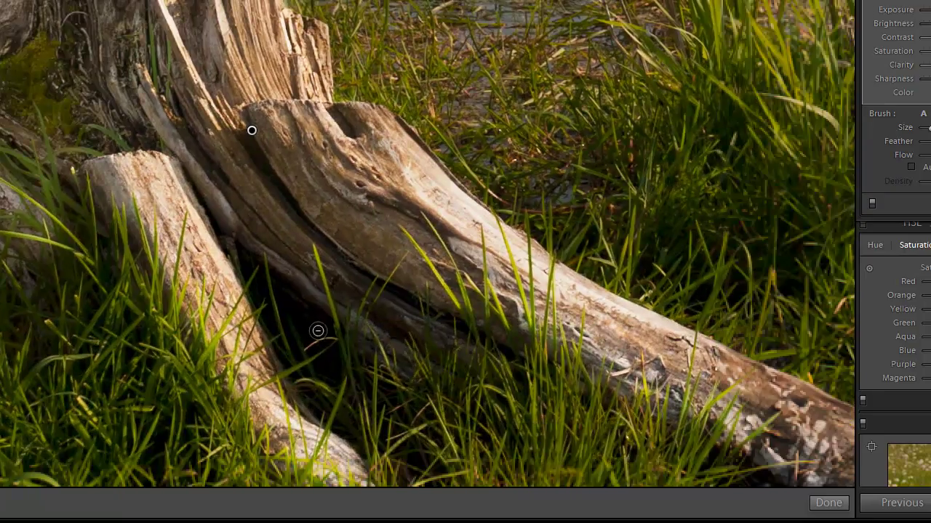
{"action": "key", "text": "z"}
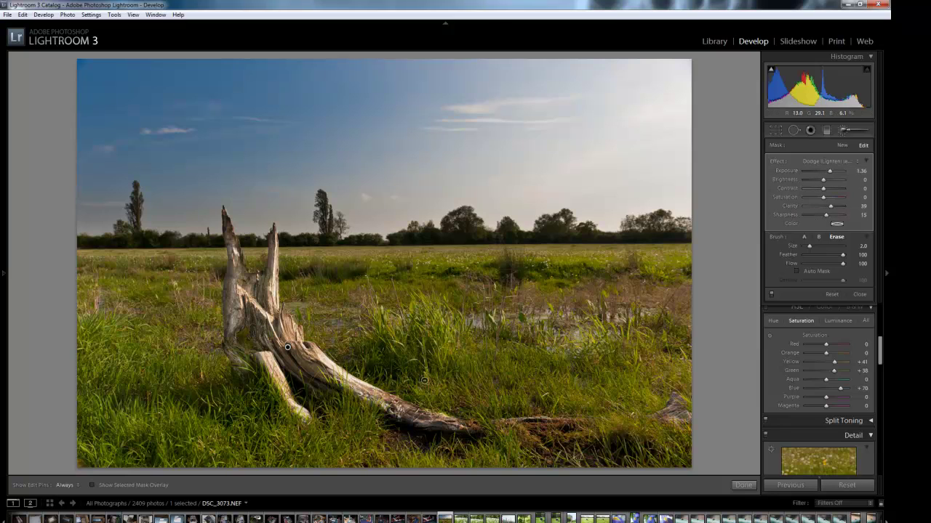
{"action": "left_click", "coordinate": [92, 485]}
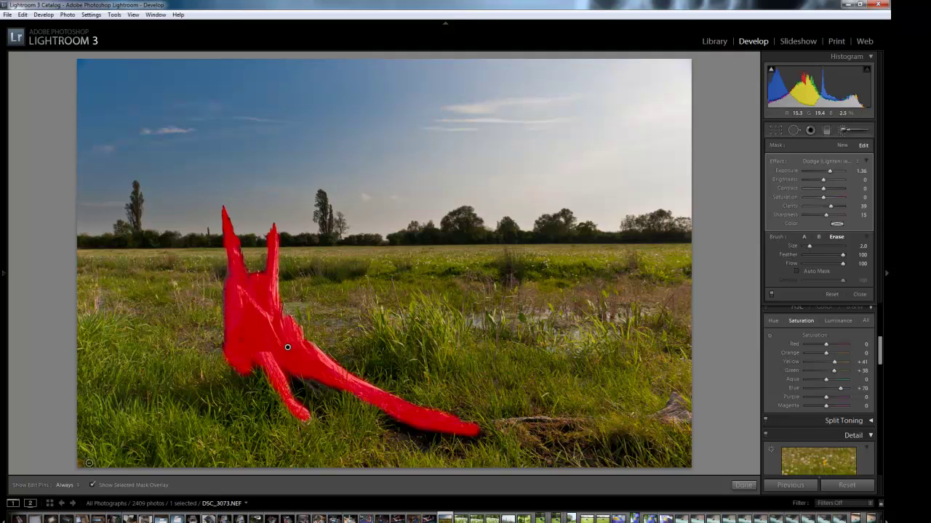
{"action": "left_click", "coordinate": [92, 485]}
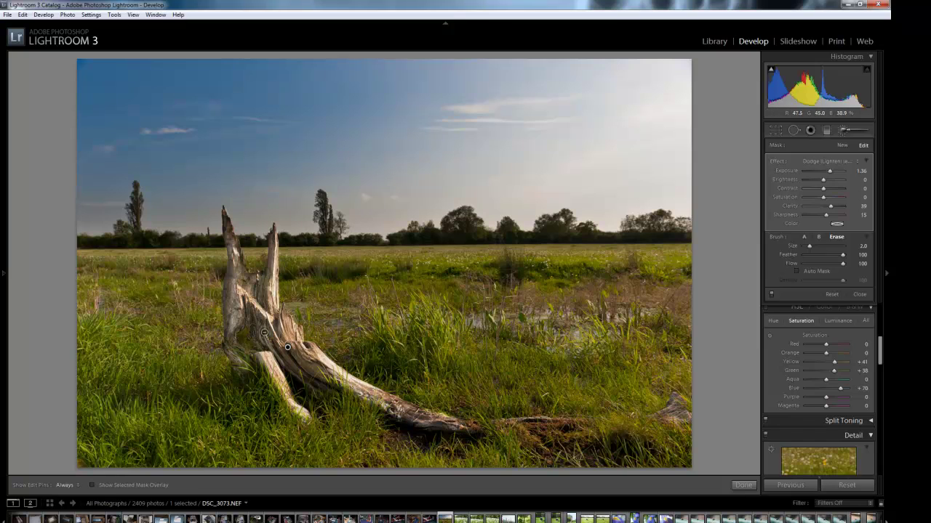
{"action": "left_click", "coordinate": [773, 295]}
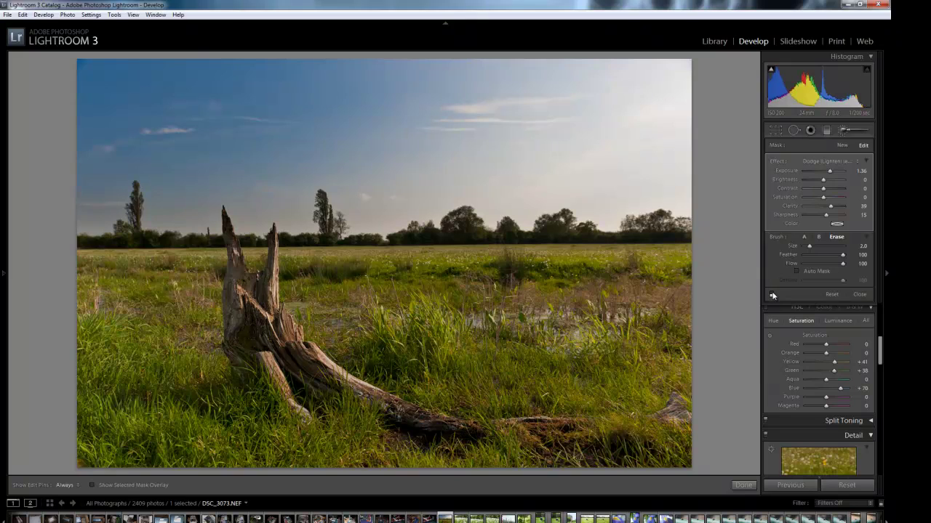
{"action": "left_click", "coordinate": [772, 294]}
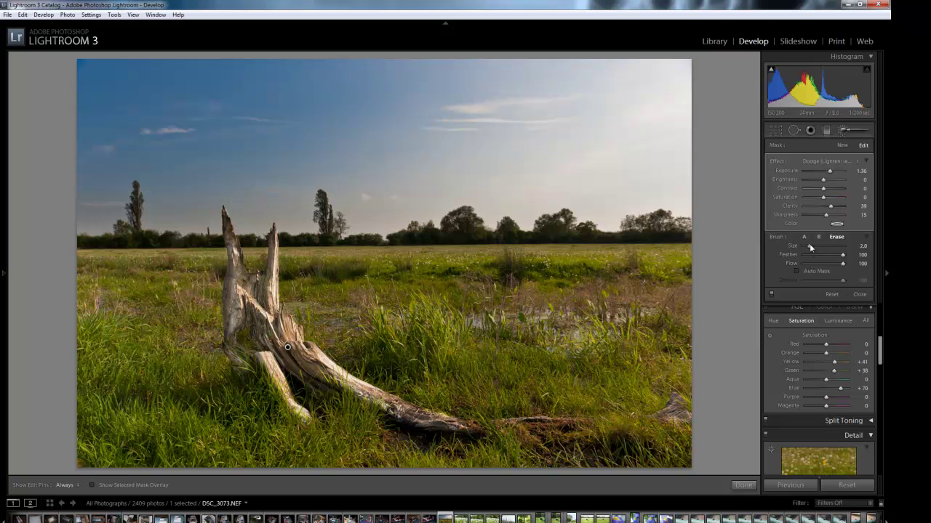
Step: Set sharpening Masking to 92 (Amount 47, Radius 1.0, Detail 25), checking the black-and-white mask preview
{"action": "left_click", "coordinate": [844, 132]}
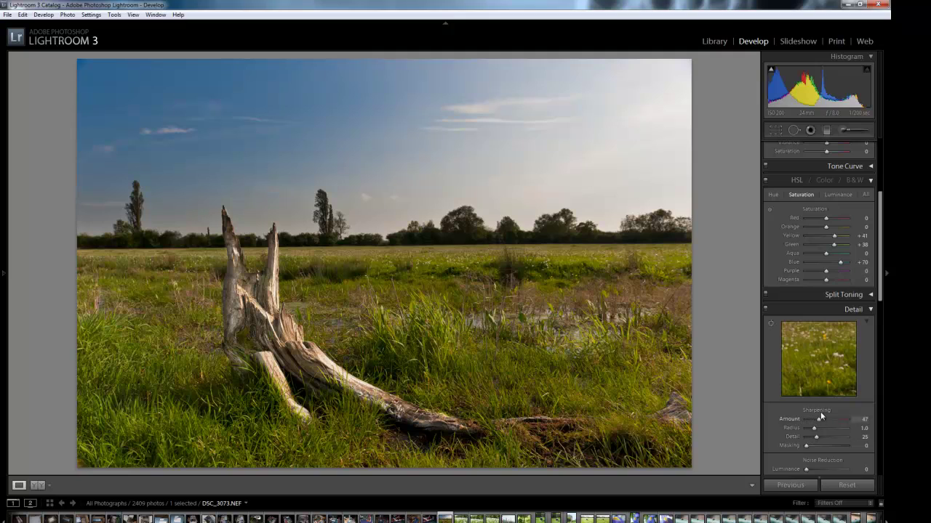
{"action": "left_click", "coordinate": [850, 378]}
{"action": "left_click_drag", "start_coordinate": [798, 380], "coordinate": [837, 340]}
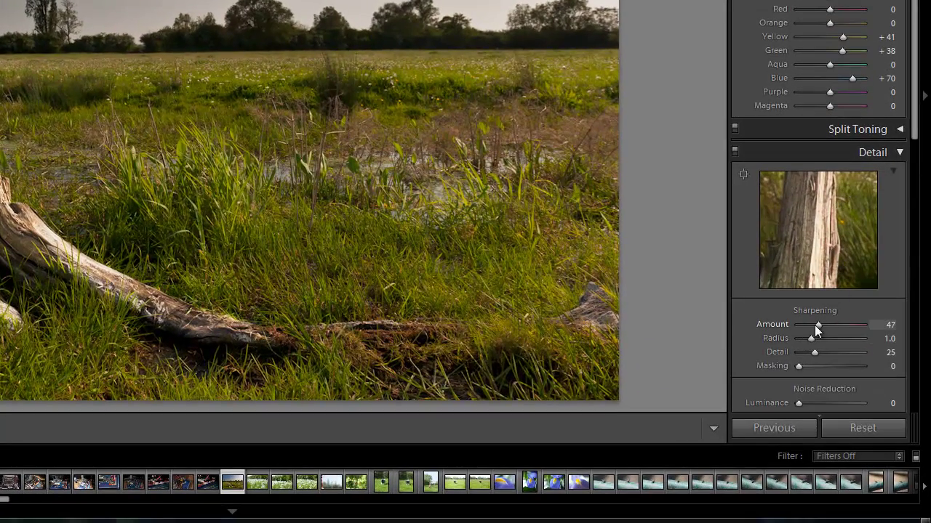
{"action": "left_click", "coordinate": [799, 367], "text": "alt"}
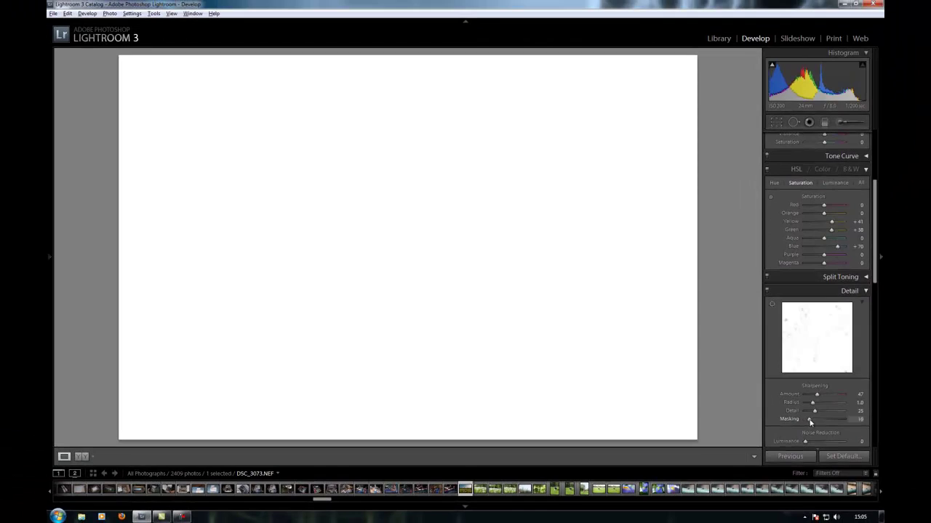
{"action": "left_click_drag", "start_coordinate": [809, 422], "coordinate": [840, 421]}
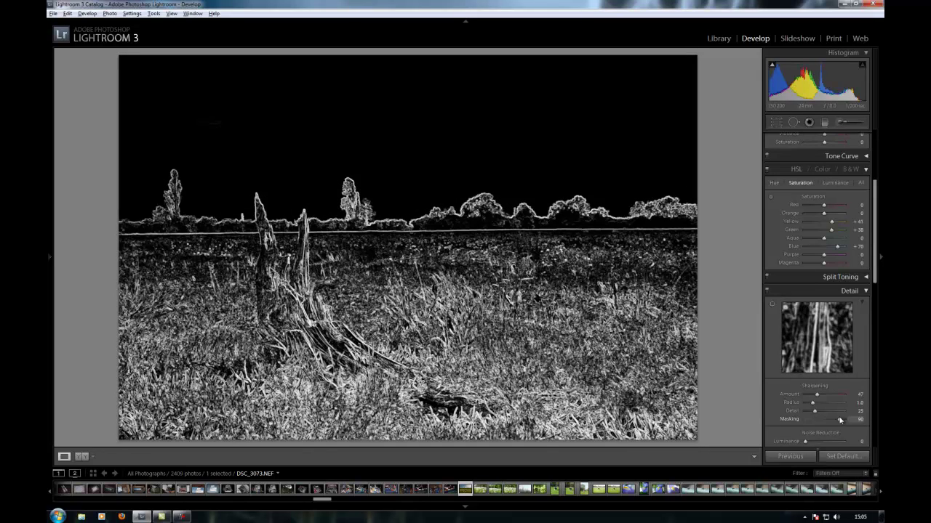
{"action": "left_click_drag", "start_coordinate": [840, 421], "coordinate": [841, 421]}
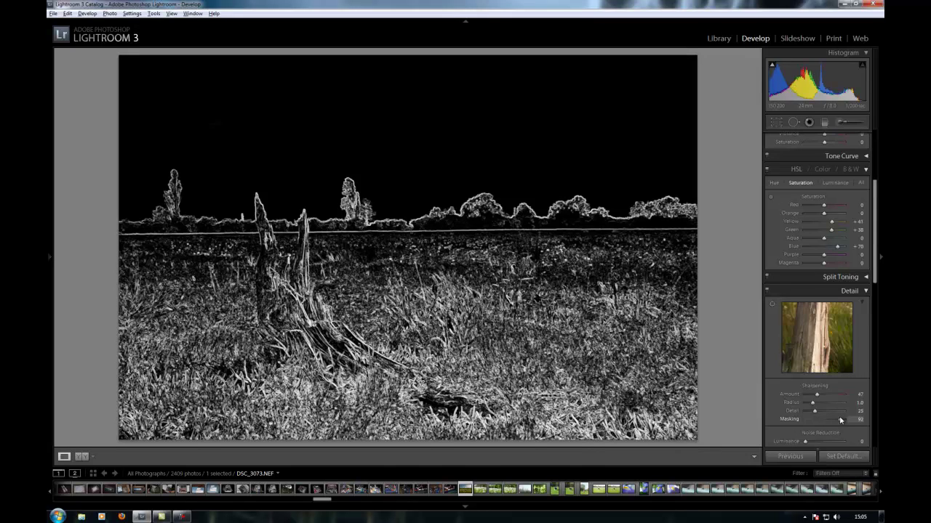
{"action": "key", "text": "alt"}
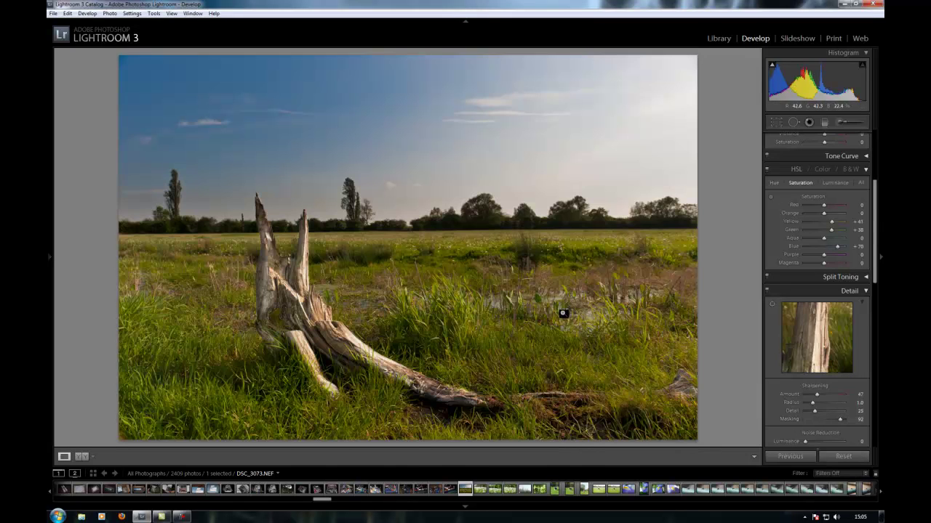
Step: Set Luminance noise reduction to 20 and check the stump at 1:1 before fitting the view
{"action": "scroll", "coordinate": [825, 356], "scroll_direction": "down", "scroll_amount": 3}
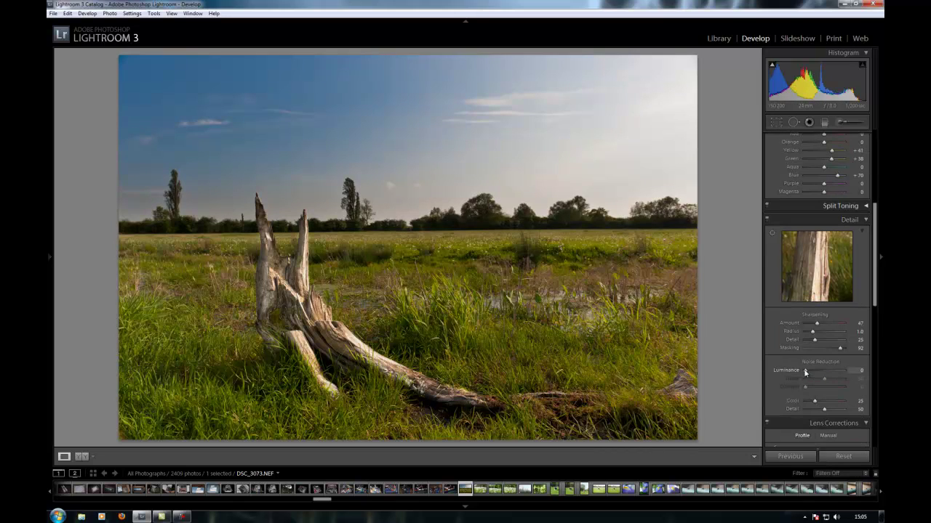
{"action": "left_click_drag", "start_coordinate": [806, 372], "coordinate": [808, 373]}
{"action": "left_click", "coordinate": [257, 292]}
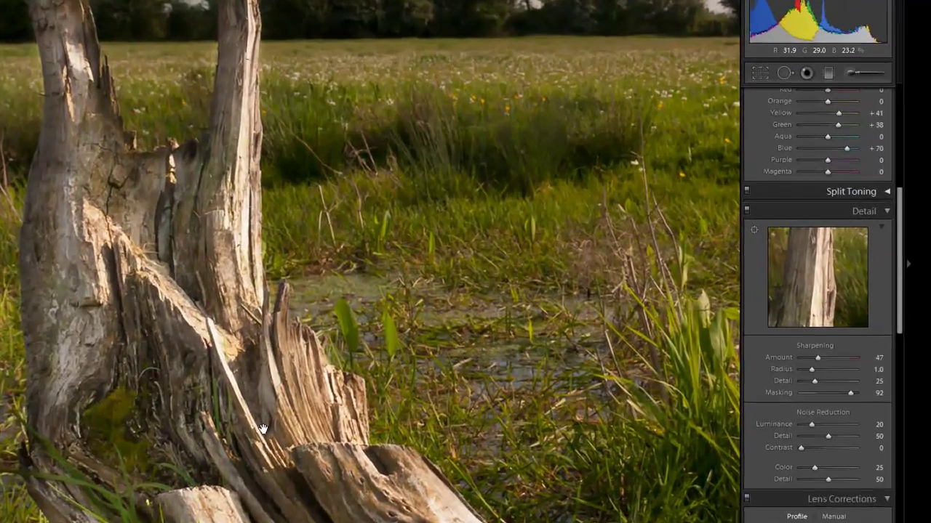
{"action": "left_click", "coordinate": [263, 429]}
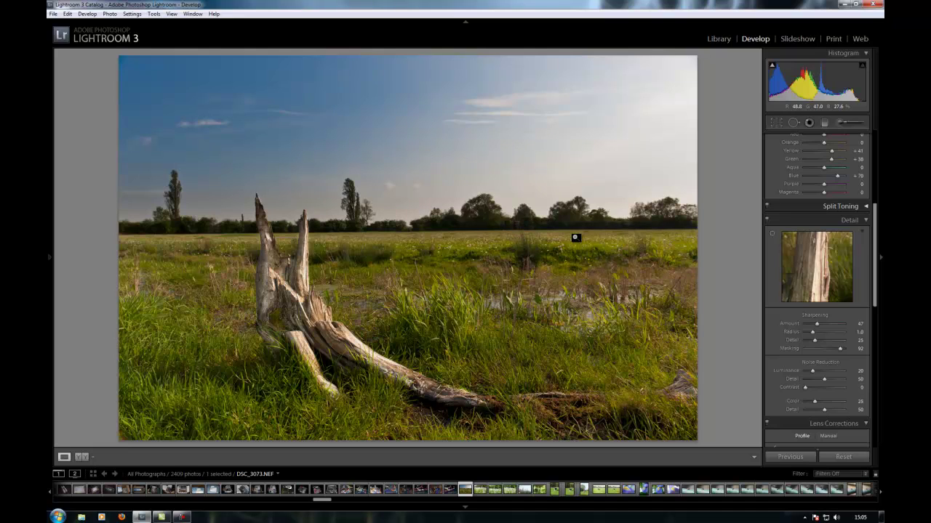
Step: Select the tree-line lightening pin in the Adjustment Brush and hide the edit pins
{"action": "left_click", "coordinate": [842, 123]}
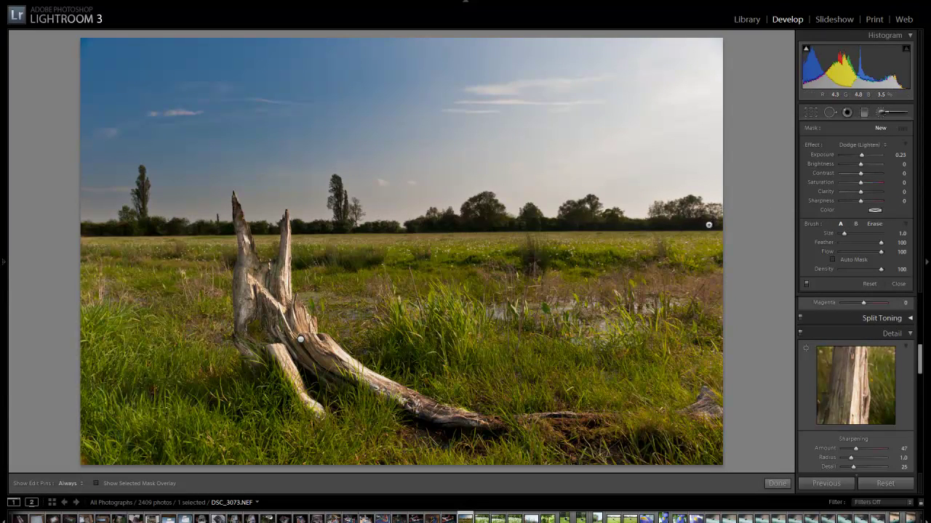
{"action": "left_click", "coordinate": [705, 227]}
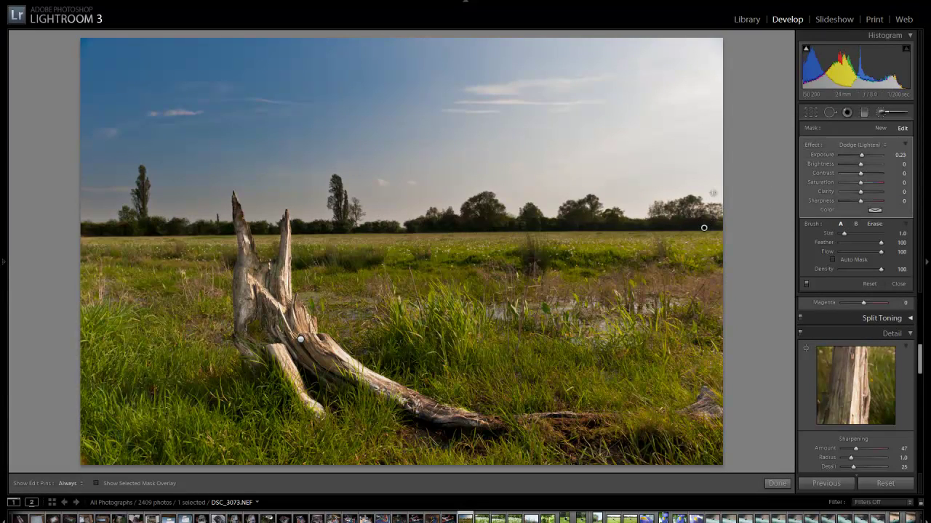
{"action": "scroll", "coordinate": [693, 227], "scroll_direction": "up", "scroll_amount": 1}
{"action": "scroll", "coordinate": [694, 226], "scroll_direction": "up", "scroll_amount": 1}
{"action": "key", "text": "h"}
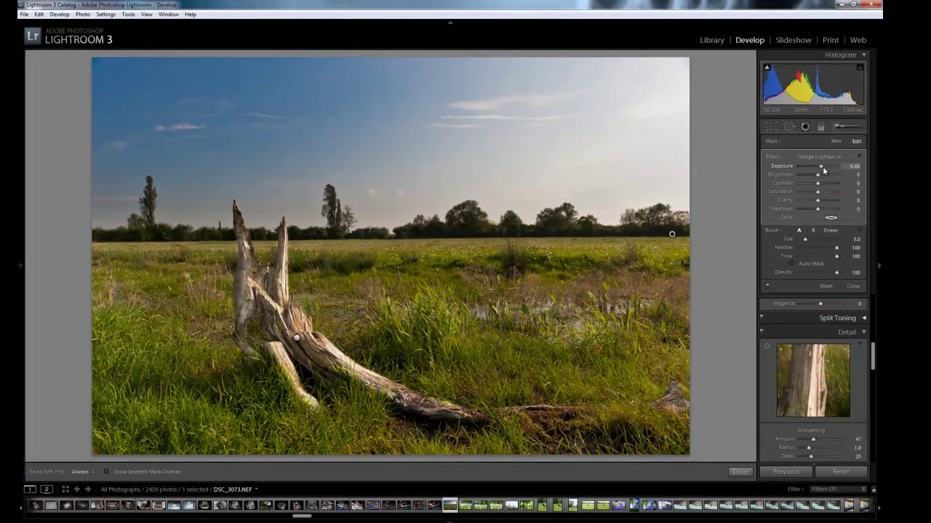
Step: Set the tree-line adjustment to Exposure 0.68 and Brightness 5
{"action": "left_click_drag", "start_coordinate": [824, 170], "coordinate": [825, 171]}
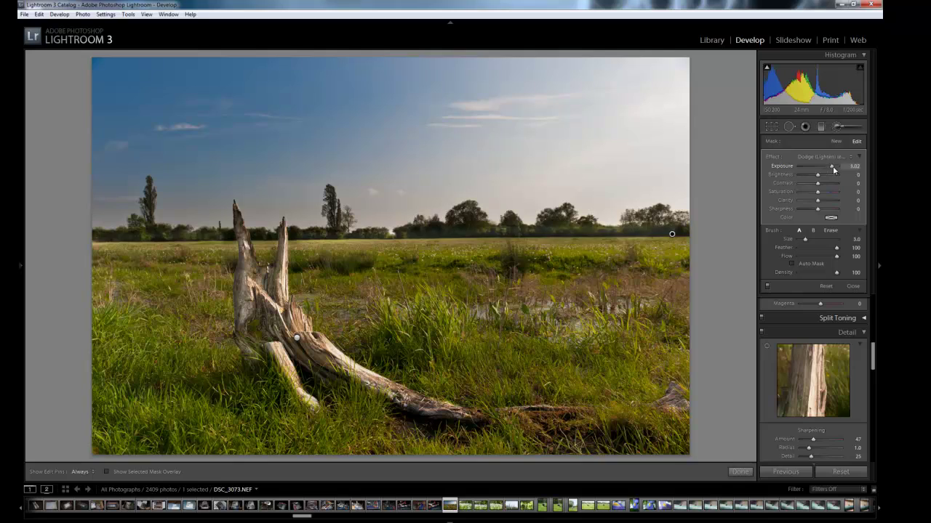
{"action": "left_click", "coordinate": [831, 168]}
{"action": "left_click_drag", "start_coordinate": [830, 169], "coordinate": [823, 170]}
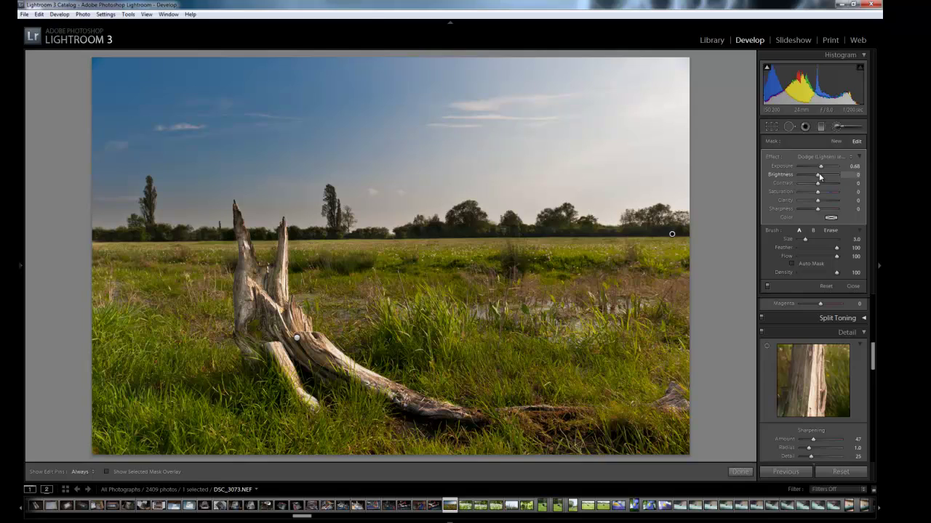
{"action": "left_click_drag", "start_coordinate": [821, 176], "coordinate": [825, 177]}
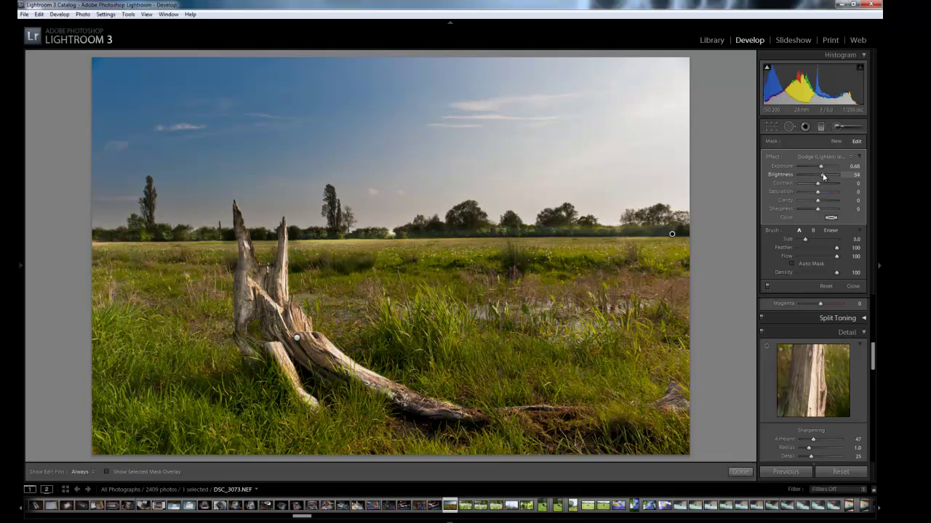
{"action": "left_click_drag", "start_coordinate": [823, 176], "coordinate": [818, 177]}
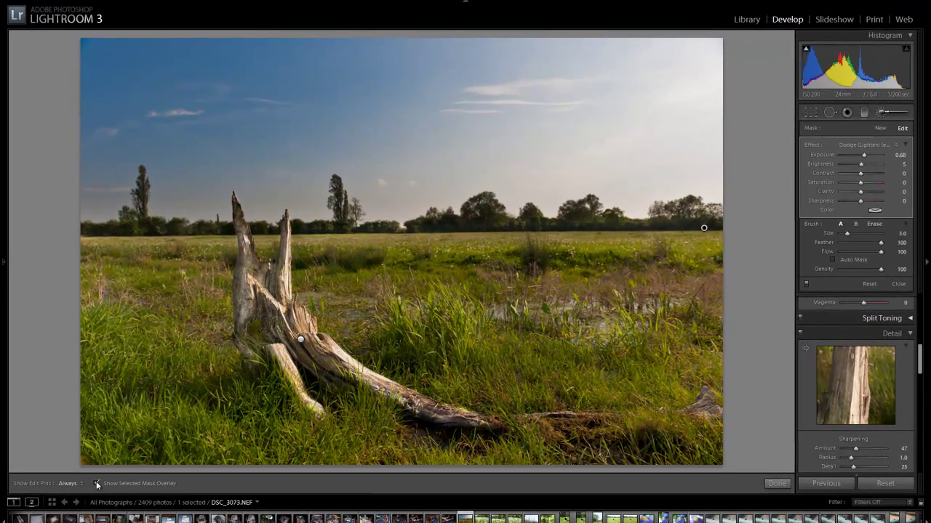
Step: With the mask overlay shown, extend the tree-line mask to the right edge and over the tree tops
{"action": "left_click", "coordinate": [96, 485]}
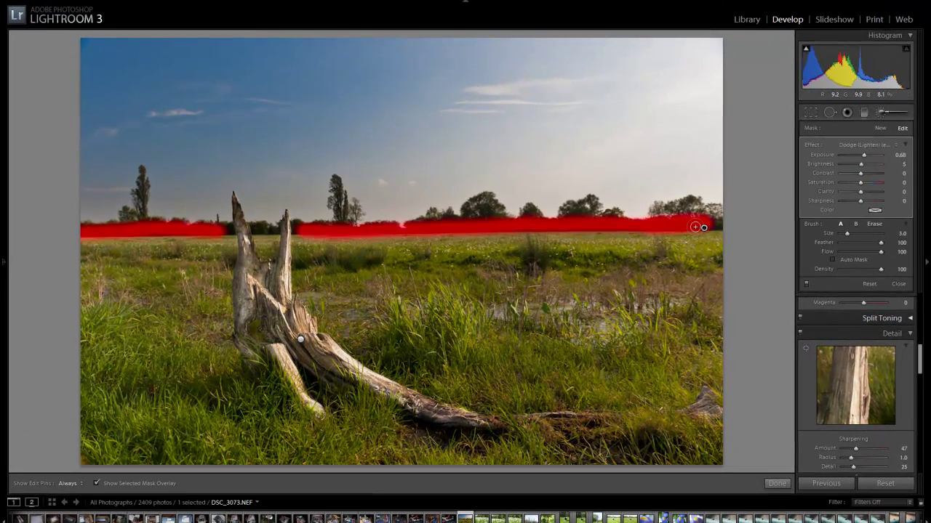
{"action": "key", "text": "h"}
{"action": "left_click_drag", "start_coordinate": [698, 226], "coordinate": [727, 224]}
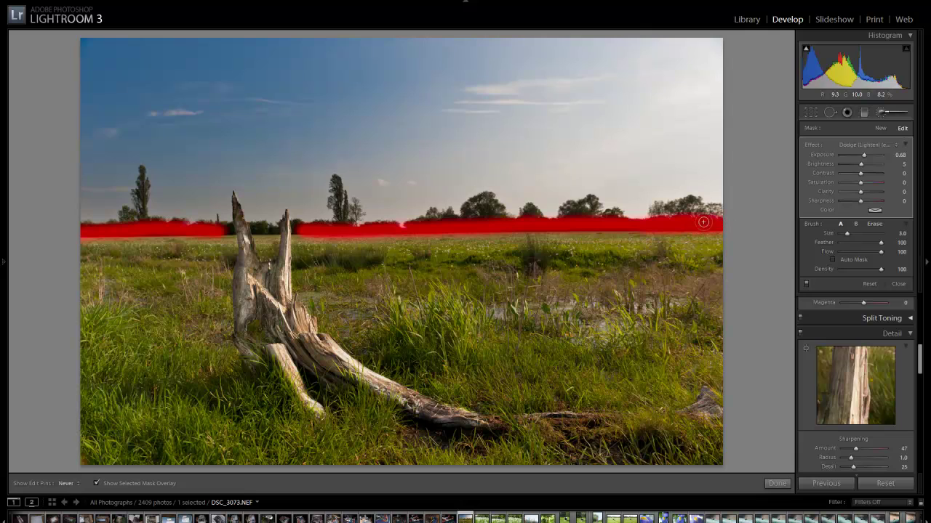
{"action": "key", "text": "h"}
{"action": "key", "text": "h"}
{"action": "key", "text": "h"}
{"action": "key", "text": "h"}
{"action": "key", "text": "h"}
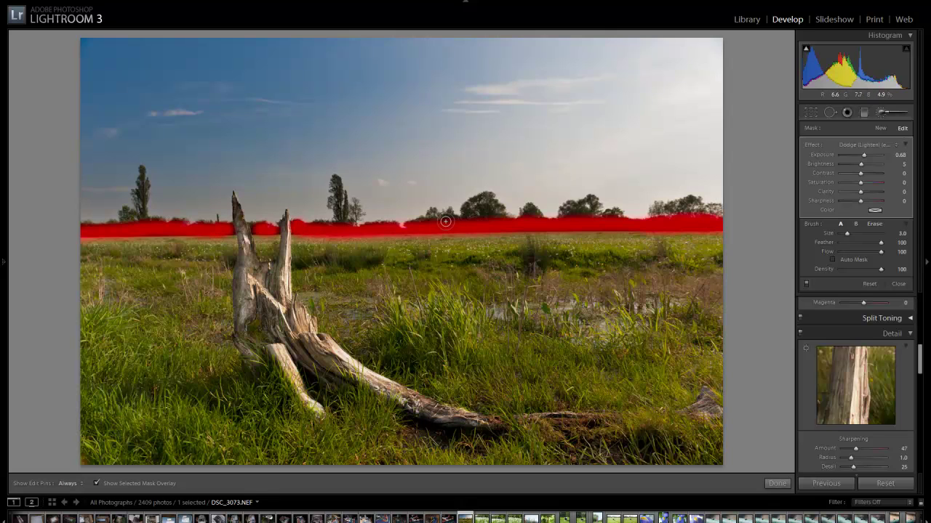
{"action": "key", "text": "h"}
{"action": "mouse_move", "coordinate": [445, 221]}
{"action": "left_mouse_down"}
{"action": "mouse_move", "coordinate": [548, 223]}
{"action": "mouse_move", "coordinate": [529, 213]}
{"action": "mouse_move", "coordinate": [551, 228]}
{"action": "mouse_move", "coordinate": [575, 219]}
{"action": "mouse_move", "coordinate": [566, 213]}
{"action": "mouse_move", "coordinate": [596, 223]}
{"action": "mouse_move", "coordinate": [685, 212]}
{"action": "left_mouse_up"}
{"action": "key", "text": "h"}
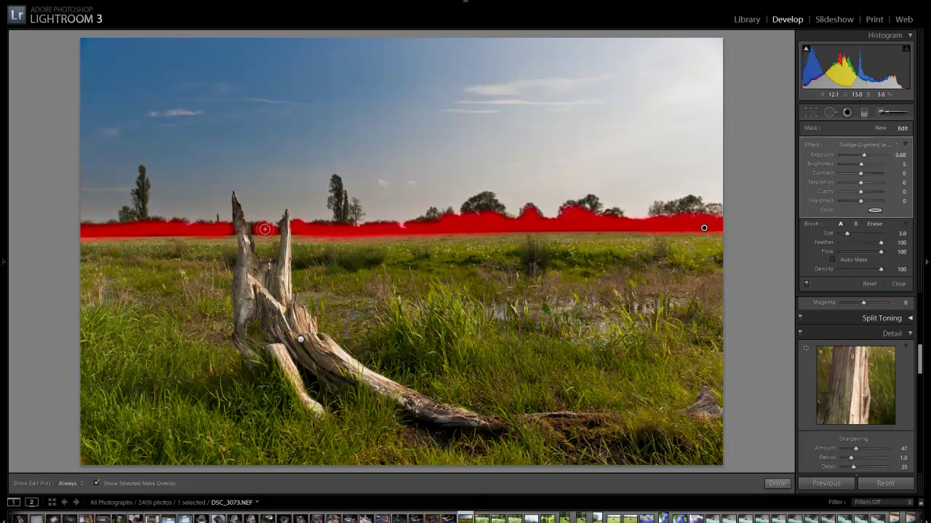
Step: Hide the mask overlay, compare the adjustments off and on, and finish brush editing
{"action": "left_click", "coordinate": [98, 483]}
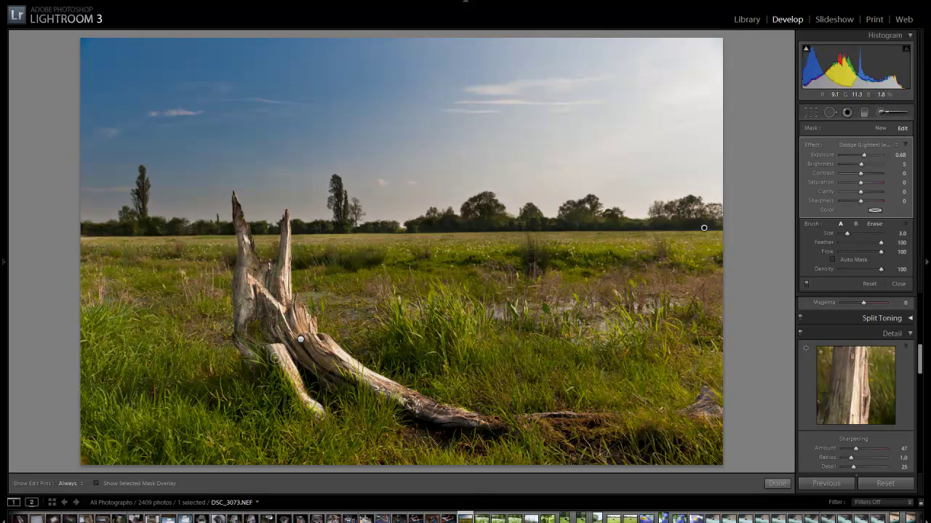
{"action": "left_click", "coordinate": [807, 285]}
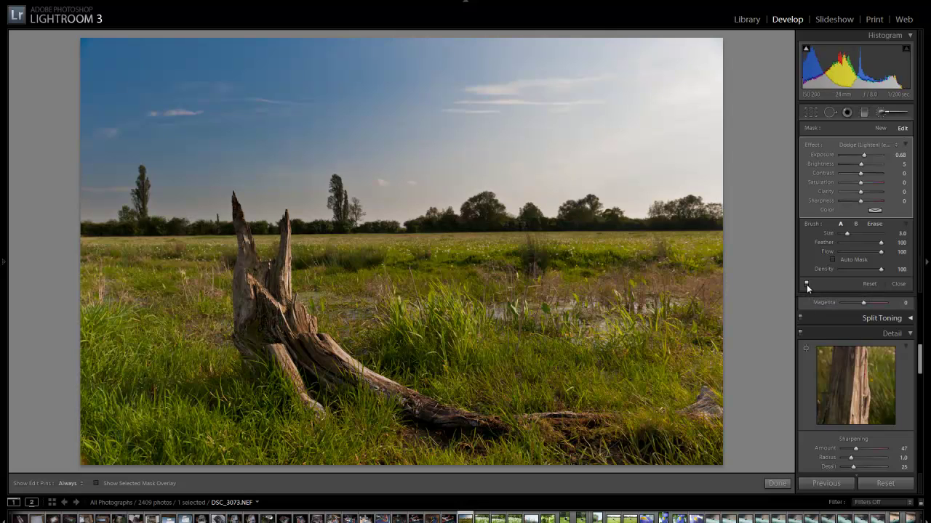
{"action": "left_click", "coordinate": [806, 284]}
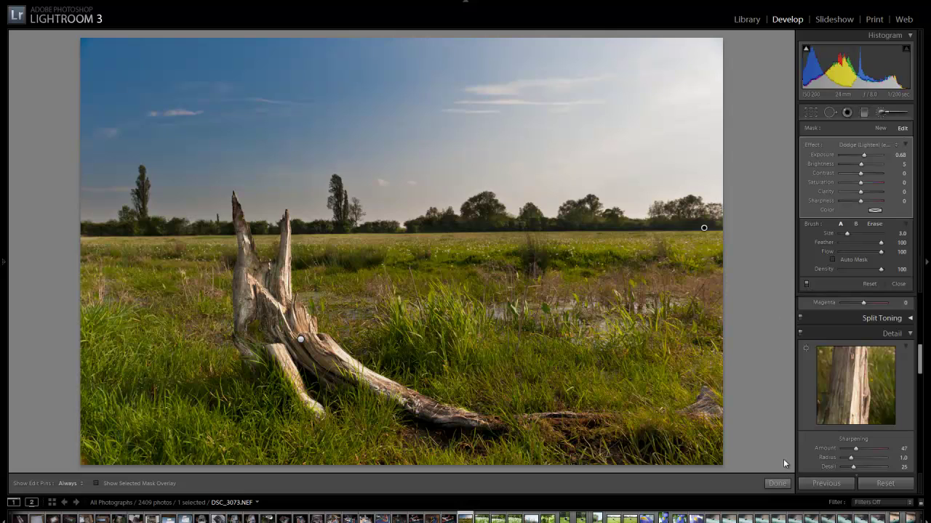
{"action": "left_click", "coordinate": [778, 485]}
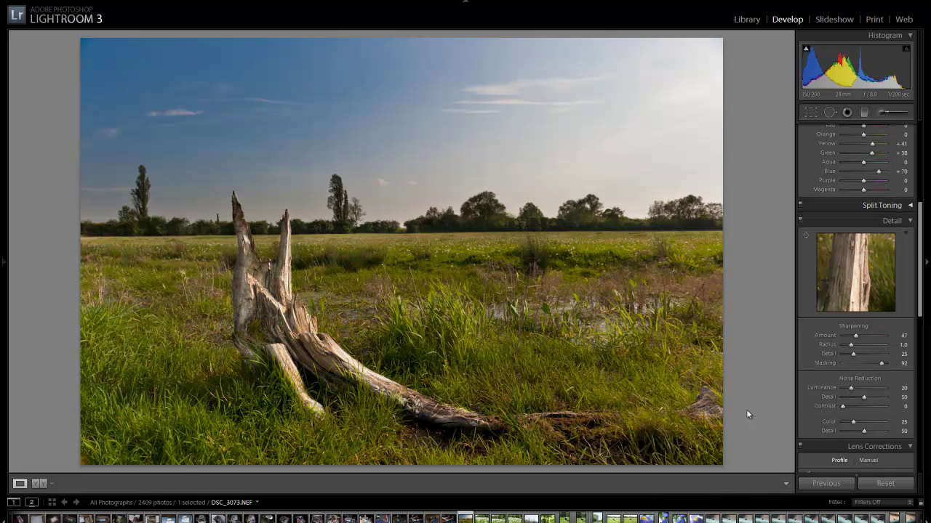
Step: Set Recovery to 100, Vibrance to +26, Blacks to 7 and Contrast to +47 in Basic
{"action": "scroll", "coordinate": [843, 320], "scroll_direction": "up", "scroll_amount": 8}
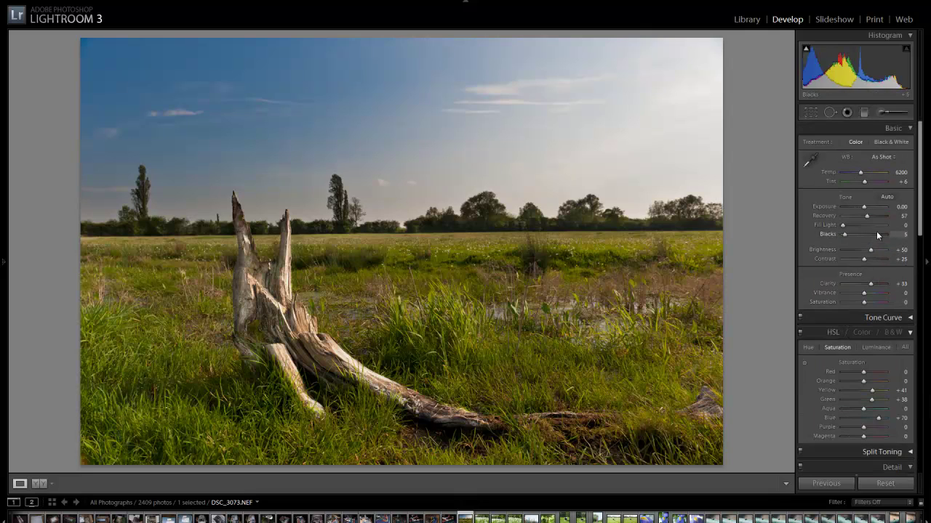
{"action": "left_click_drag", "start_coordinate": [866, 216], "coordinate": [905, 220]}
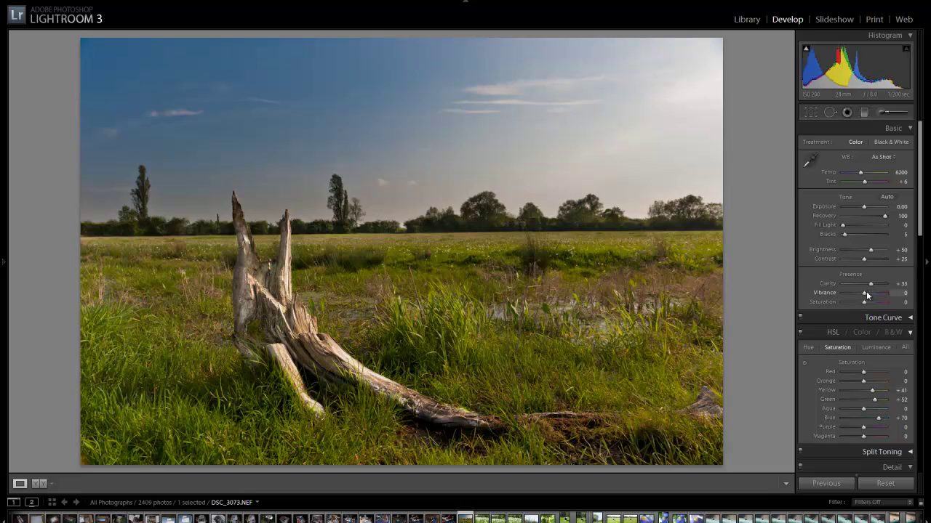
{"action": "left_click_drag", "start_coordinate": [867, 294], "coordinate": [877, 296]}
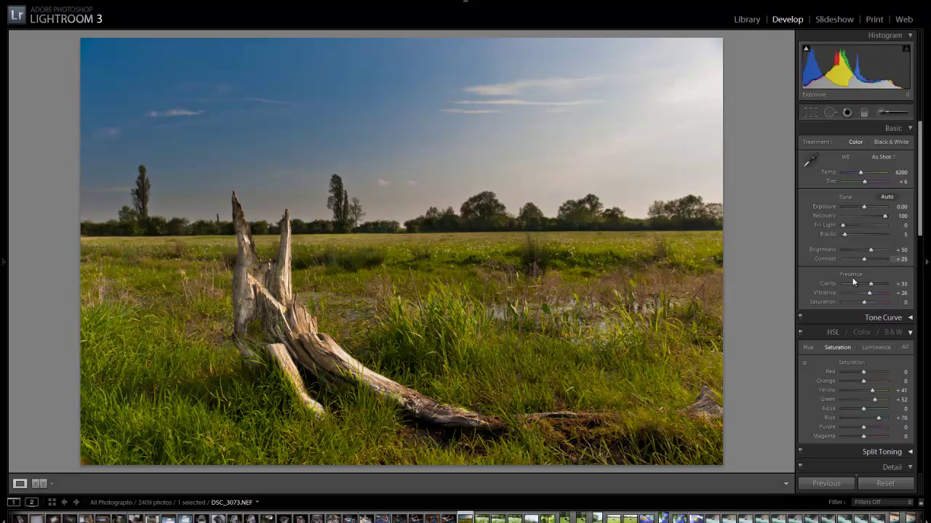
{"action": "left_click_drag", "start_coordinate": [921, 227], "coordinate": [927, 189]}
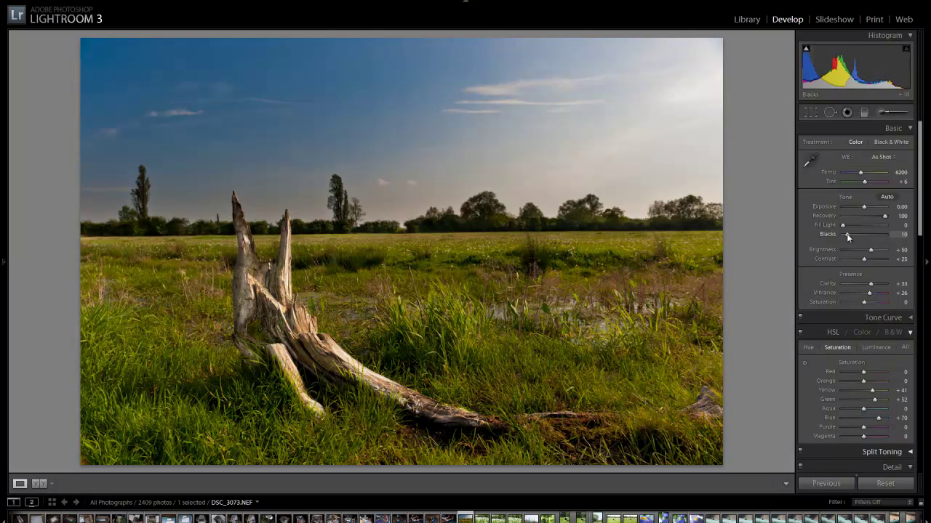
{"action": "left_click_drag", "start_coordinate": [845, 236], "coordinate": [846, 237]}
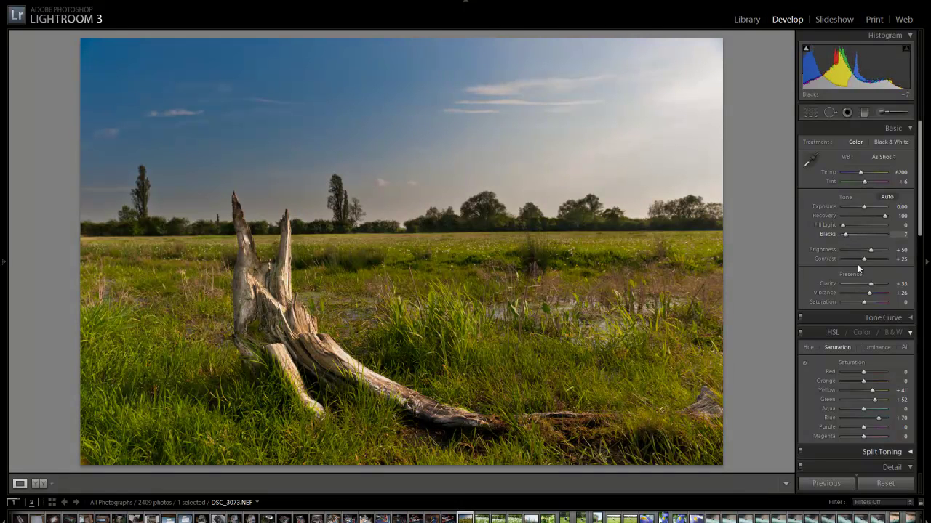
{"action": "left_click_drag", "start_coordinate": [863, 259], "coordinate": [871, 263]}
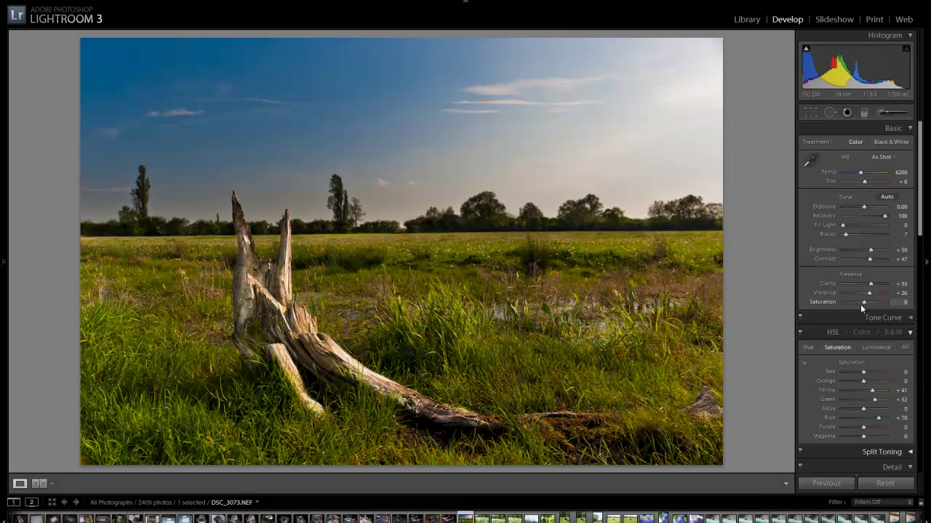
{"action": "mouse_move", "coordinate": [2, 267]}
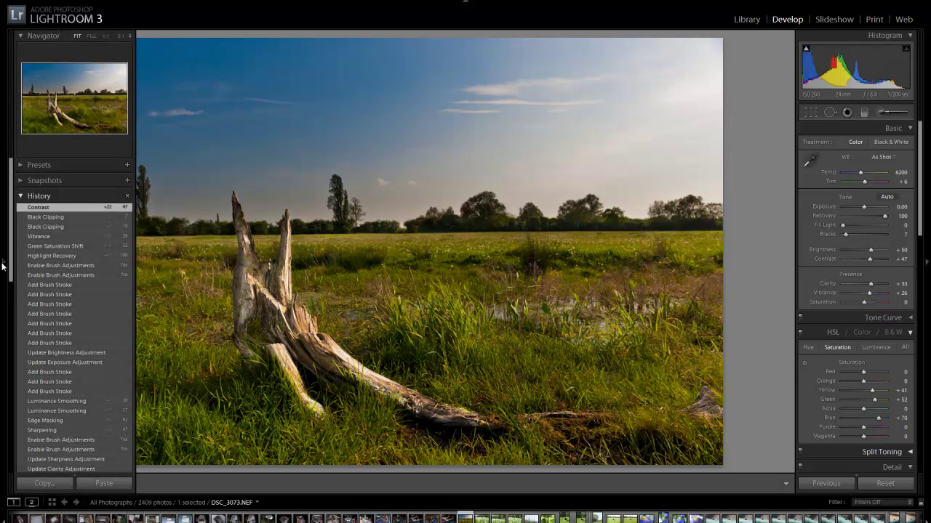
{"action": "scroll", "coordinate": [53, 299], "scroll_direction": "down", "scroll_amount": 15}
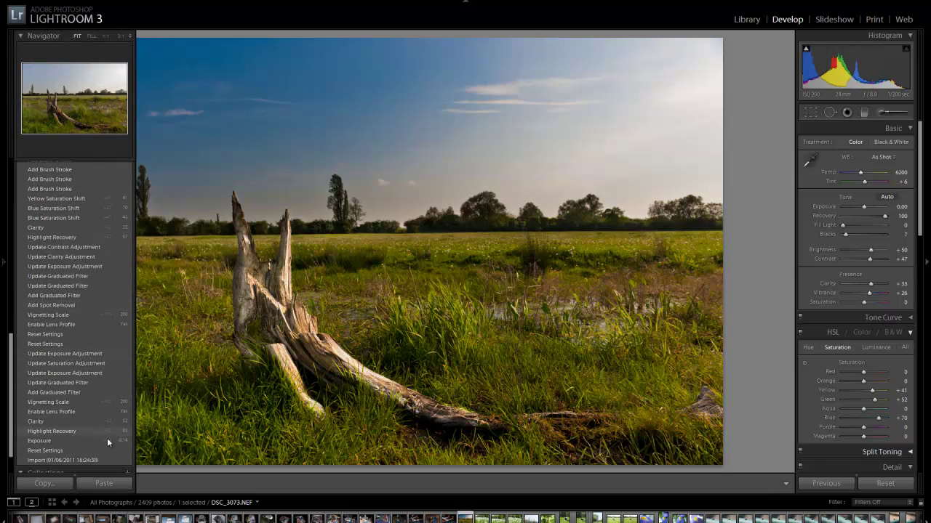
{"action": "left_click", "coordinate": [105, 460]}
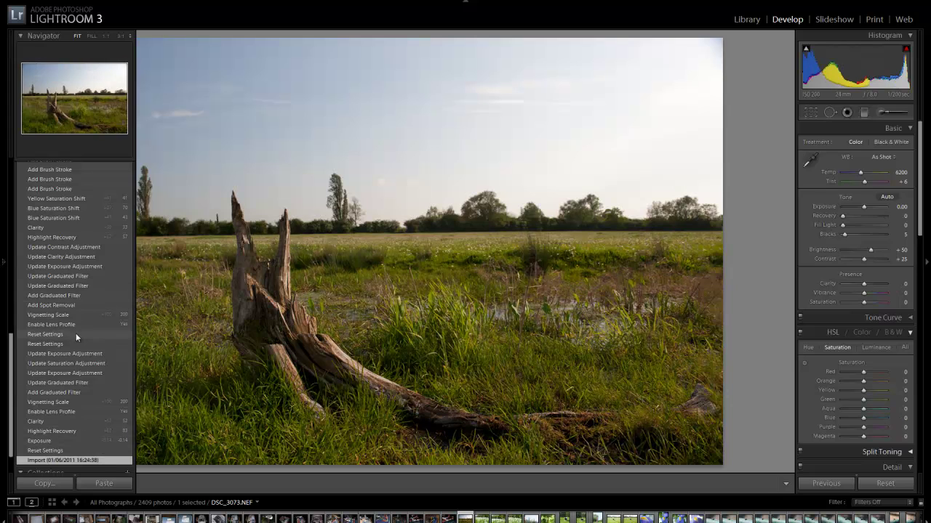
{"action": "scroll", "coordinate": [76, 334], "scroll_direction": "up", "scroll_amount": 5}
{"action": "scroll", "coordinate": [72, 360], "scroll_direction": "up", "scroll_amount": 5}
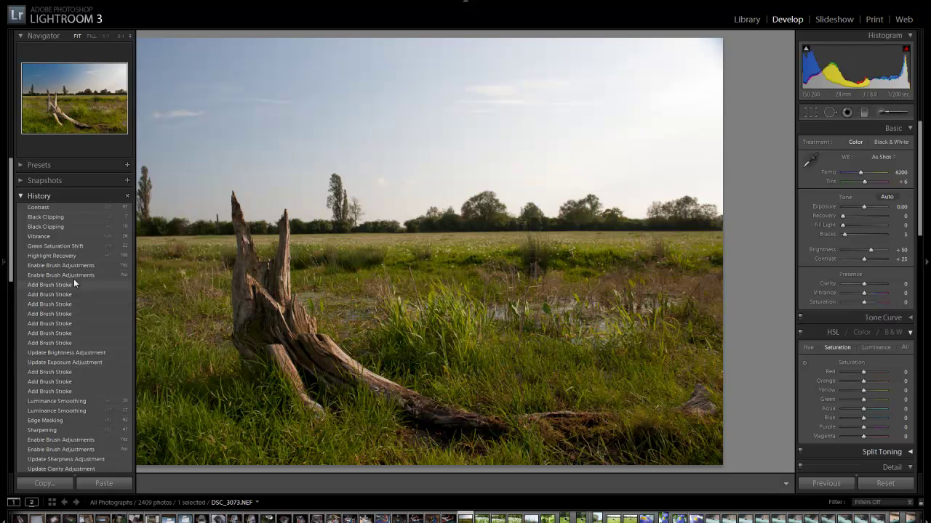
{"action": "left_click", "coordinate": [58, 207]}
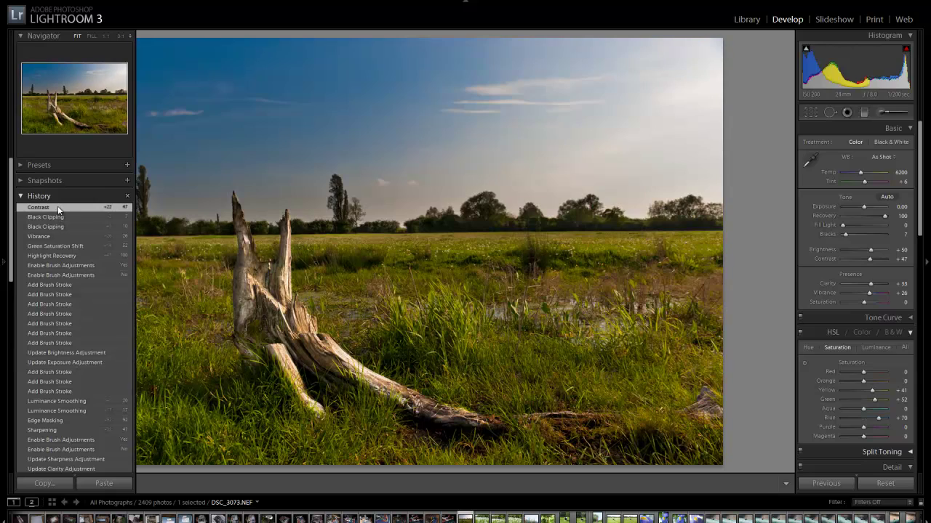